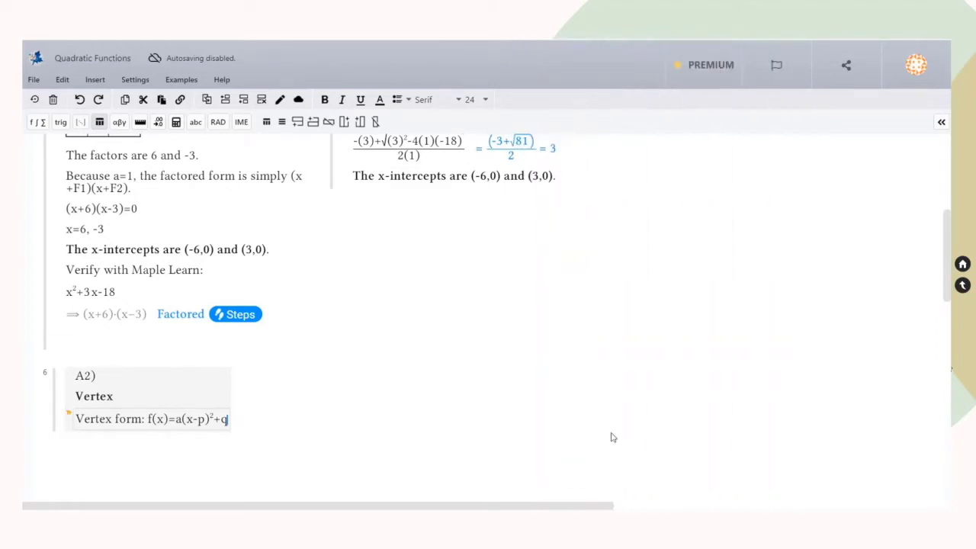
# Start a new line below the vertex form f(x)=a(x-p)²+q.
pyautogui.press('Return')
# Insert the captured vertex-form working and limit steps from Cloud, then advance the presentation.
pyautogui.click(299, 99)
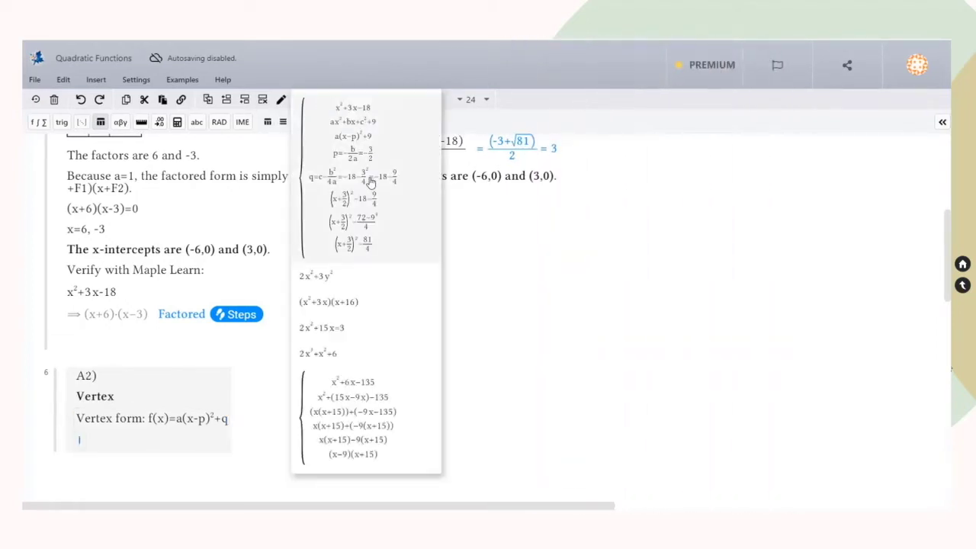
pyautogui.click(371, 182)
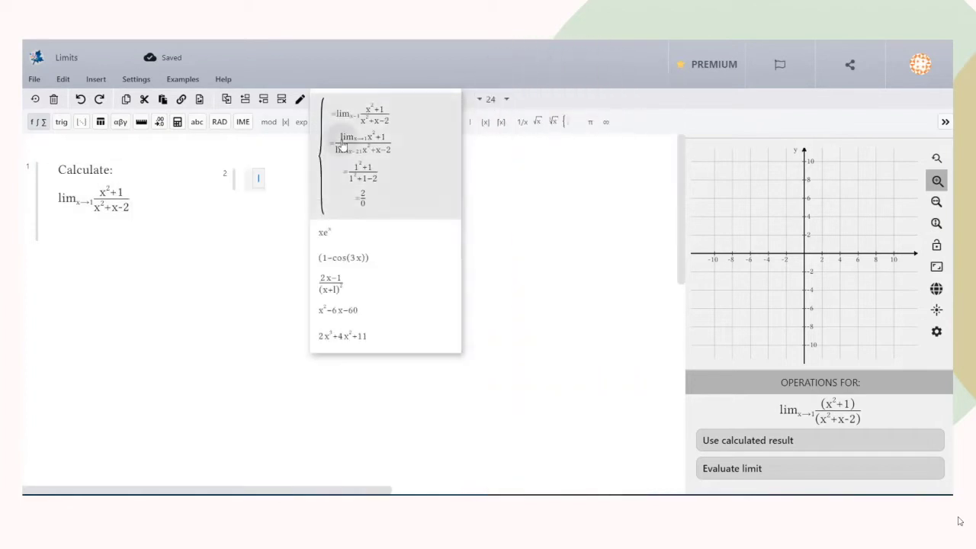
pyautogui.click(333, 121)
pyautogui.click(112, 208)
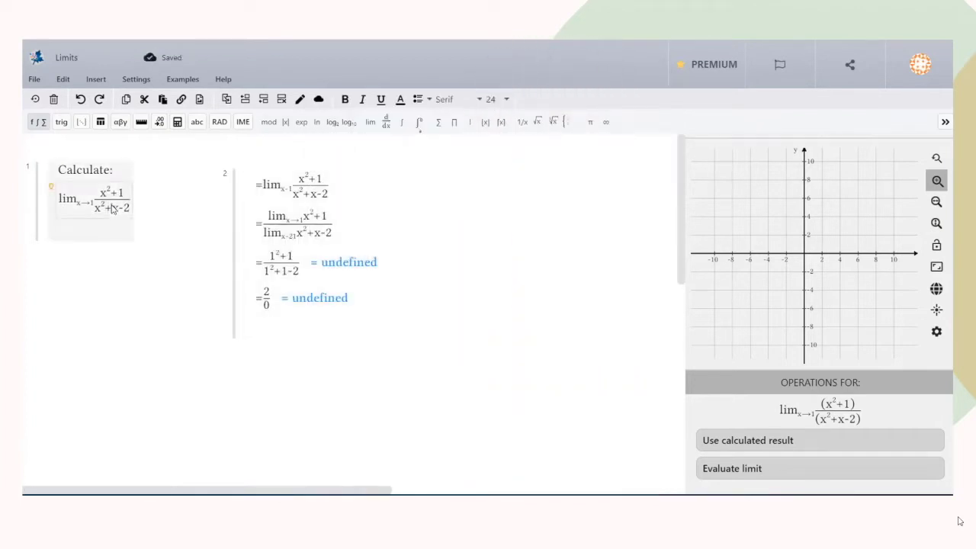
pyautogui.press('Right')
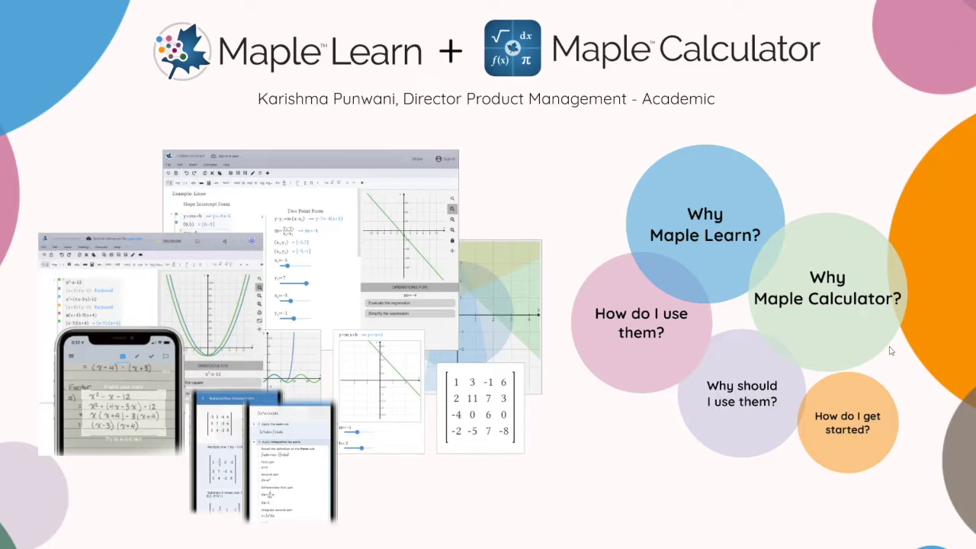
# Zoom into How do I use them? and the editor screenshot, then go to Enter Content and Organize it.
pyautogui.press('Right')
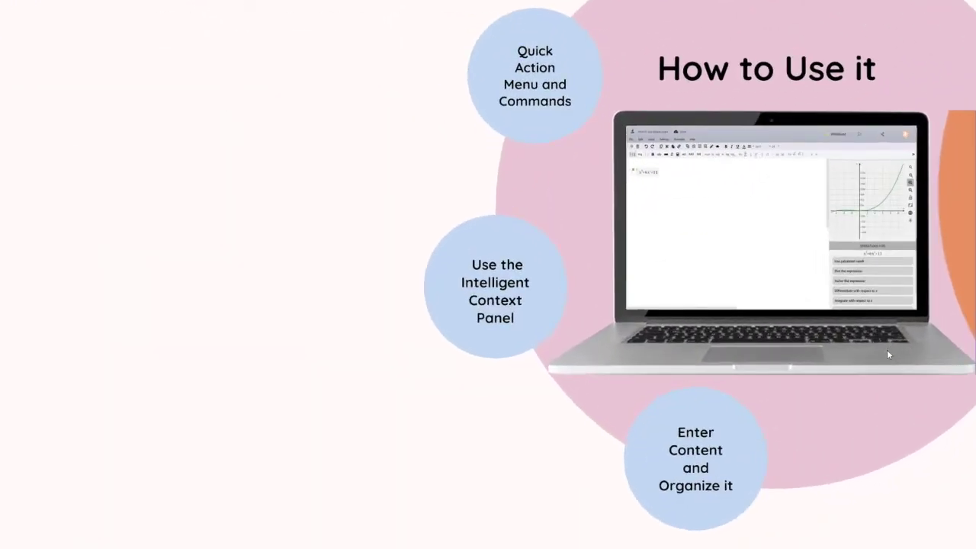
pyautogui.press('Right')
pyautogui.click(755, 450)
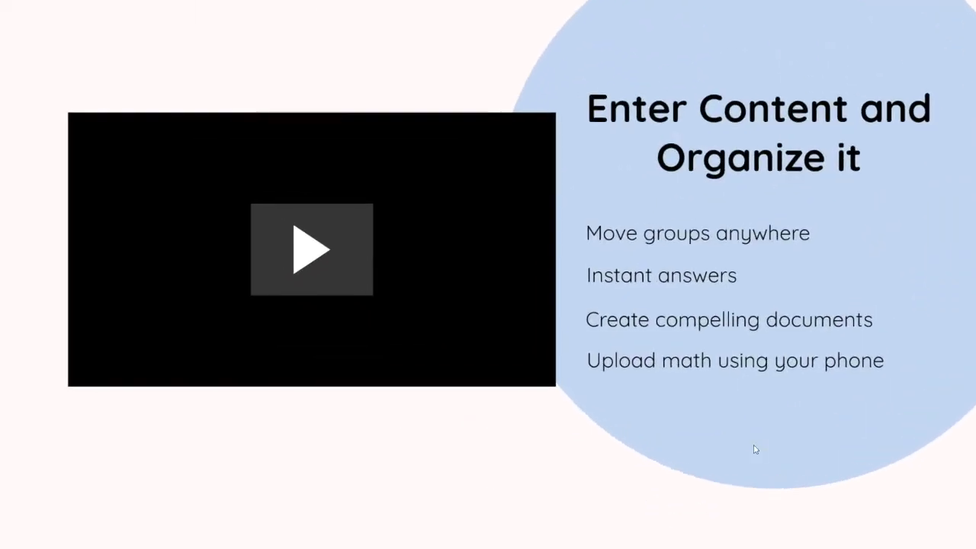
# Play the embedded content-entry demo video full-screen.
pyautogui.click(358, 283)
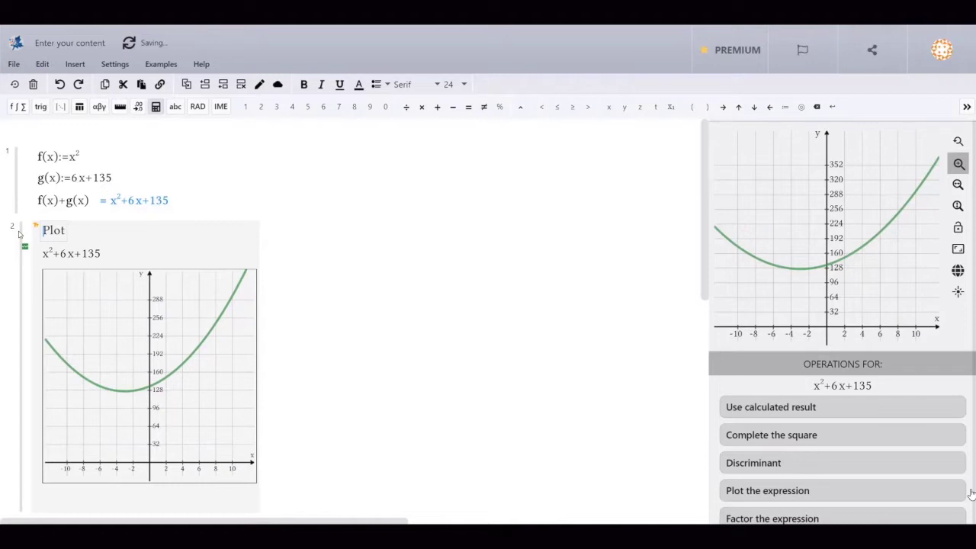
# Add a 'Factorisation' group containing the captured factorisation working from Cloud.
pyautogui.click(336, 157)
pyautogui.write('Fa')
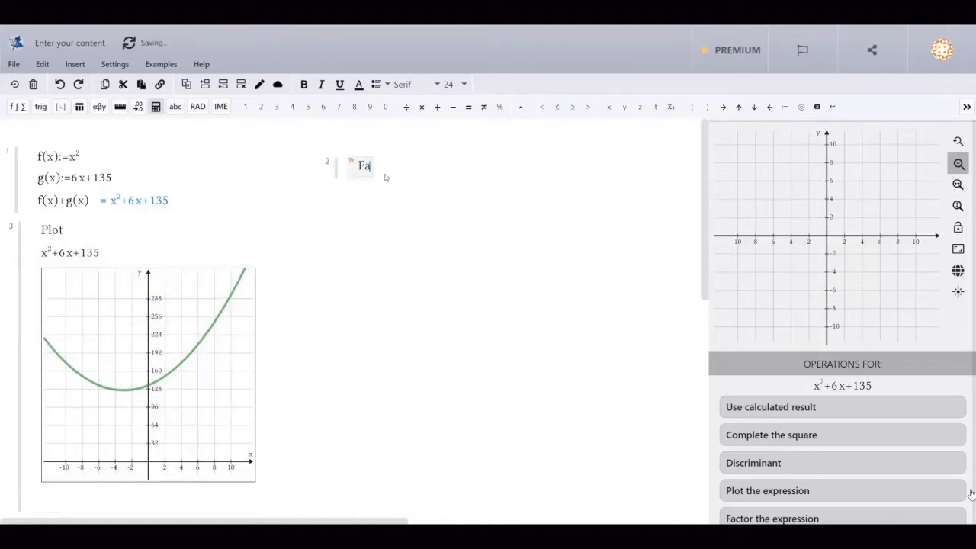
pyautogui.write('ctorisation')
pyautogui.press('Return')
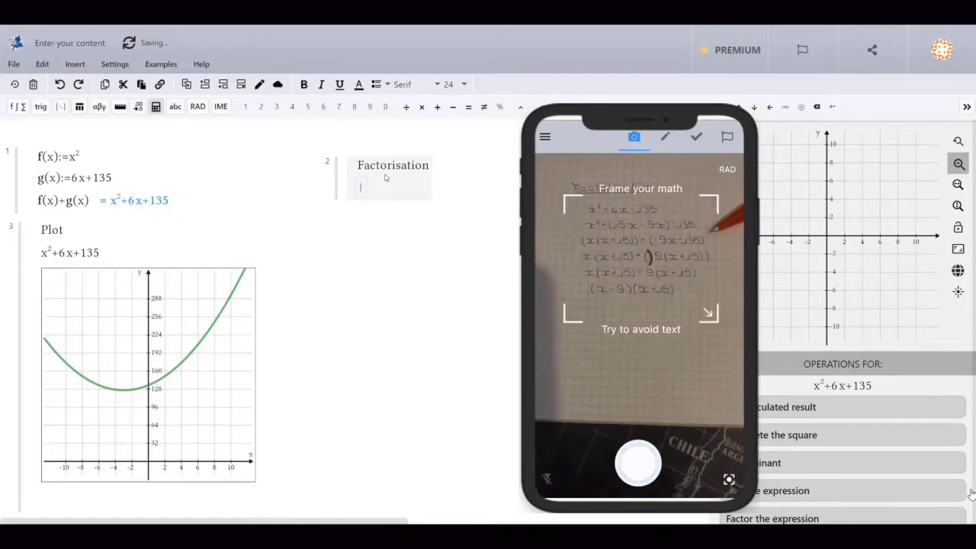
pyautogui.click(278, 84)
pyautogui.click(352, 147)
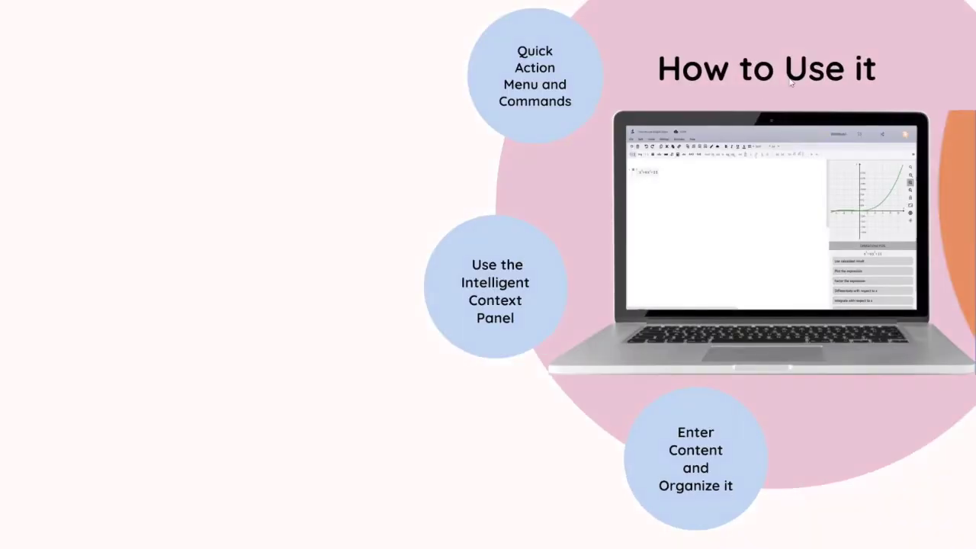
# Play the Intelligent Context Panel video, then go to the Quick Action Menu and Commands slide.
pyautogui.click(549, 280)
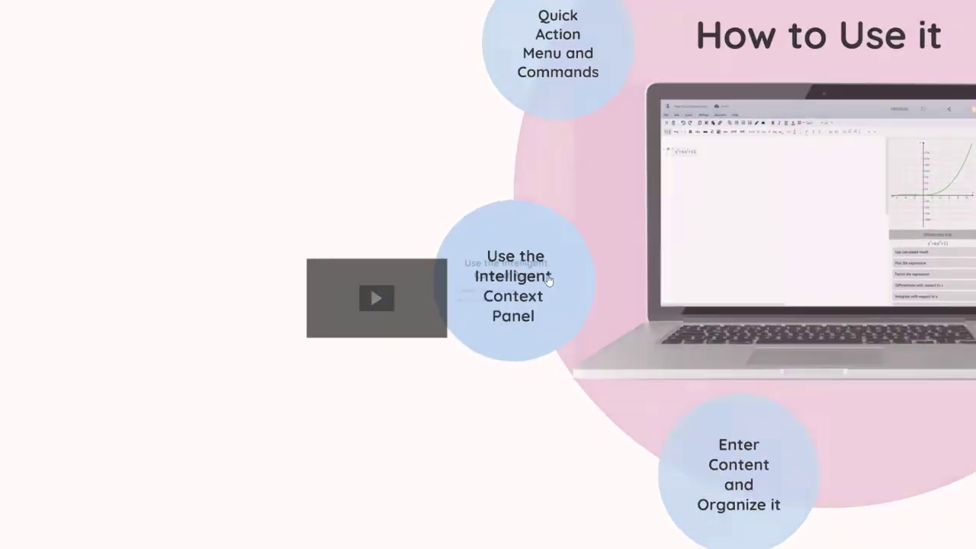
pyautogui.click(335, 286)
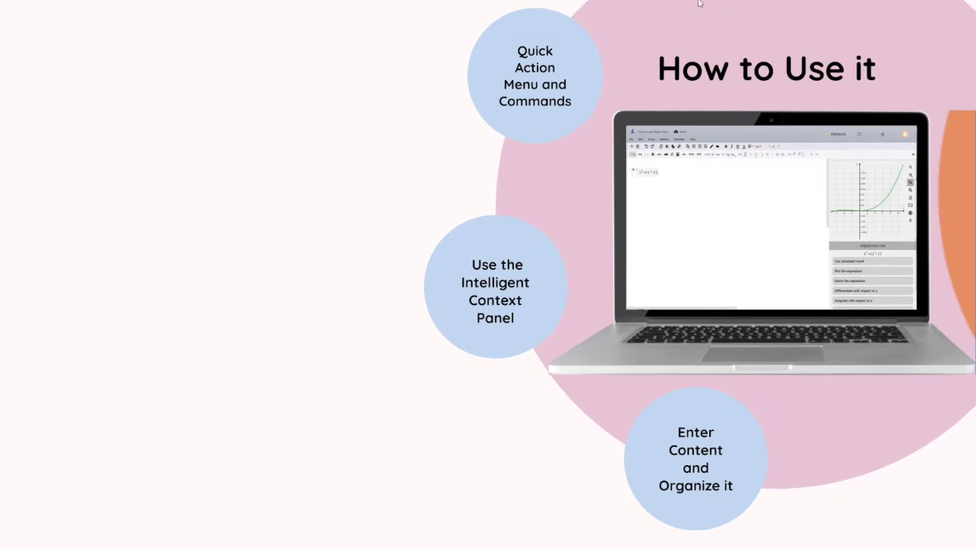
pyautogui.click(531, 83)
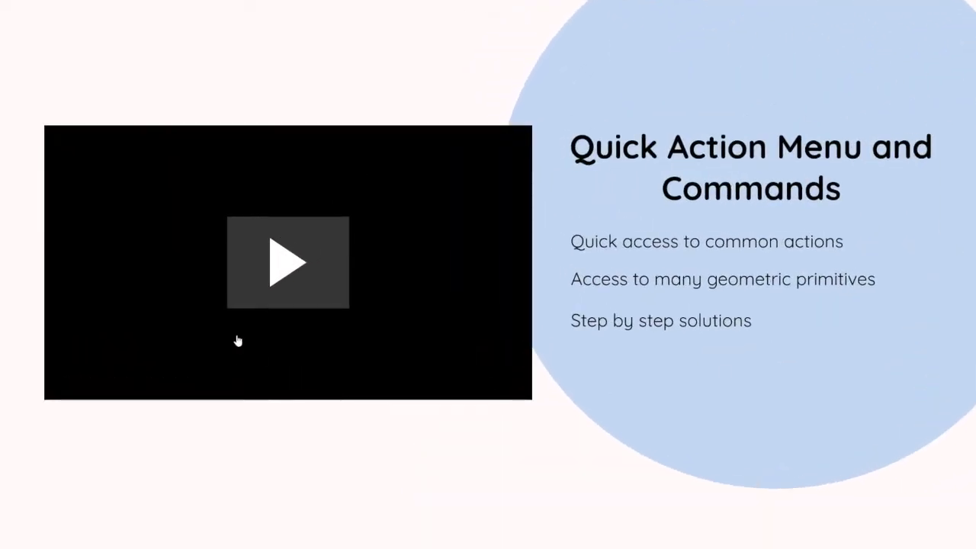
# Play the Quick Action Menu and Commands demo video.
pyautogui.click(270, 298)
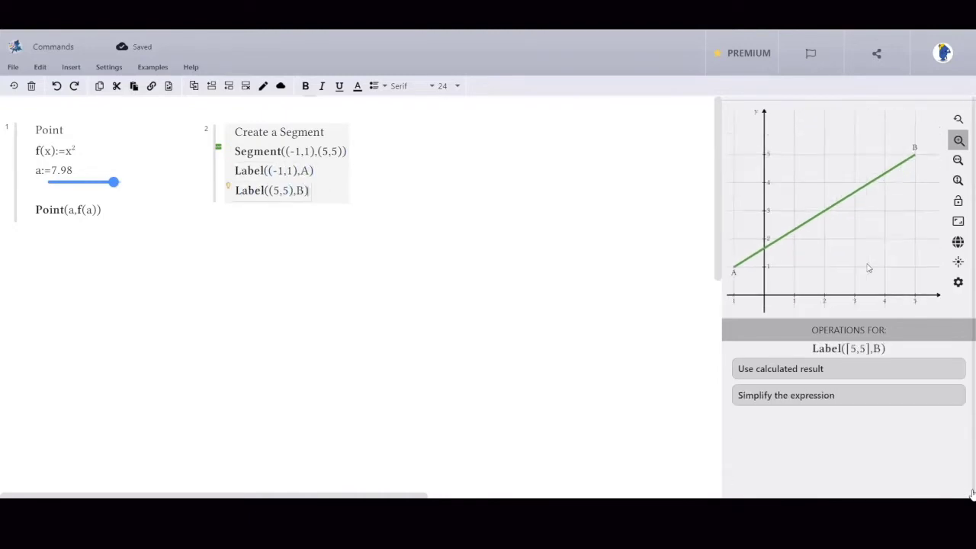
# Add a 'Create a Polygon' group with Segment((-1,1),(5,5),(5,1),(-1,1)).
pyautogui.click(447, 134)
pyautogui.write('Create a Polygon')
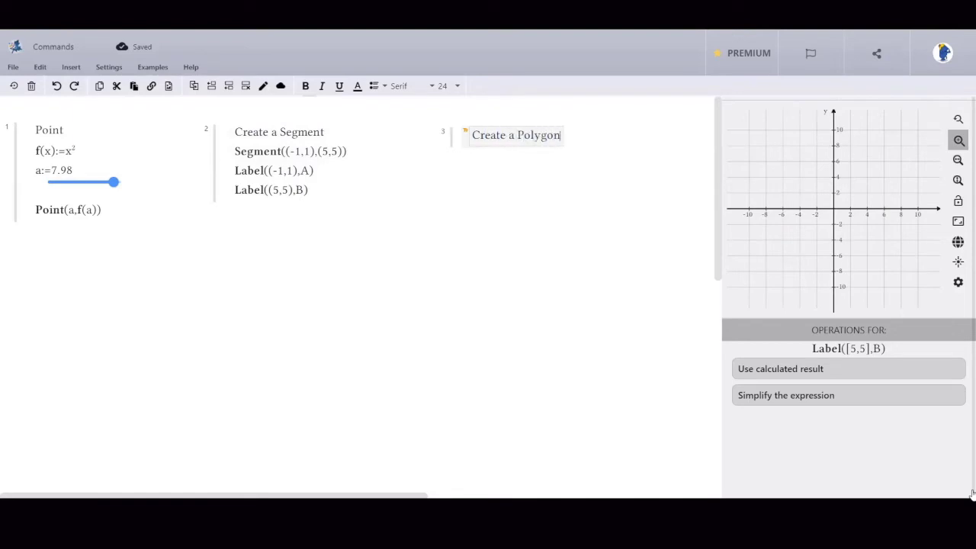
pyautogui.press('Return')
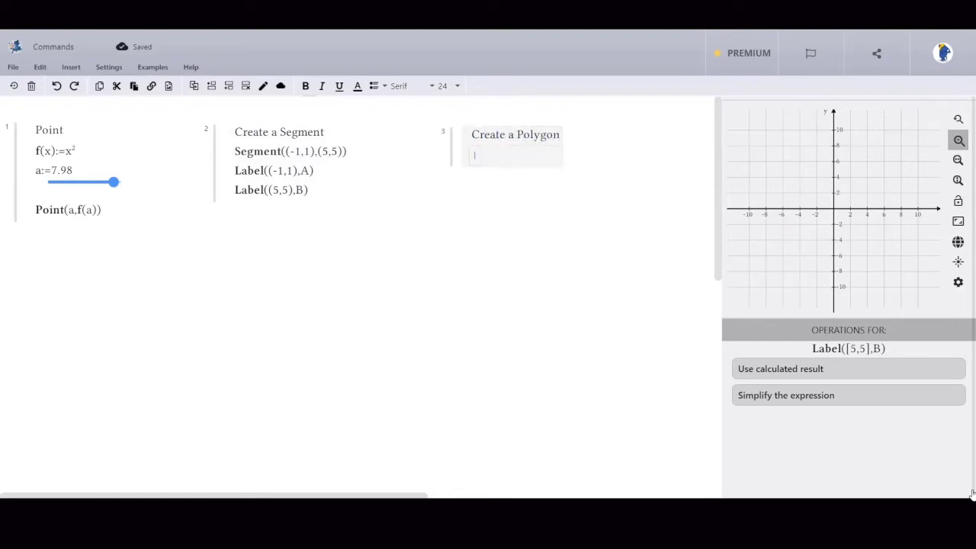
pyautogui.write('Segment((-1,1),(5,5),(5,1),(-1,1))')
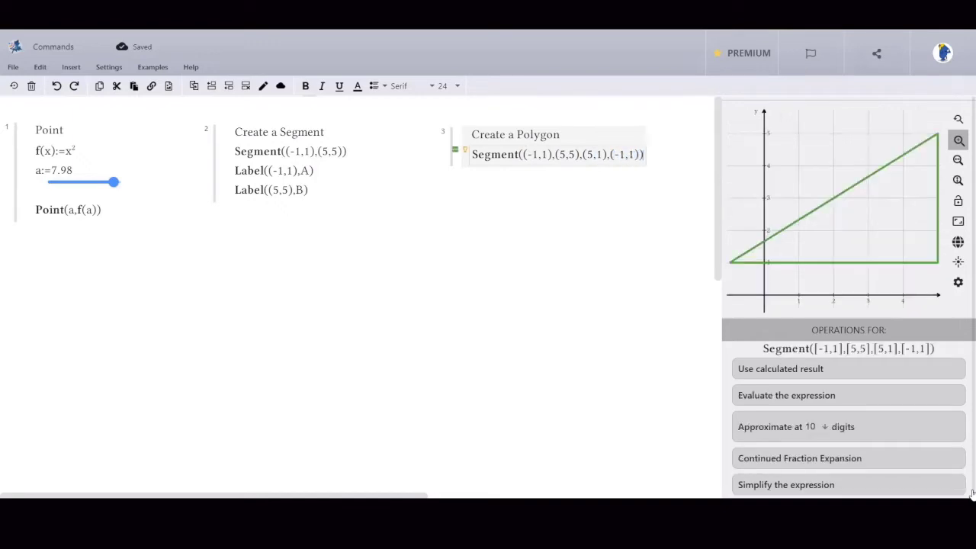
# Add a 'Create a Vector' group with Vector((-1,1),(5,5)).
pyautogui.click(17, 261)
pyautogui.write('Create a Vector')
pyautogui.press('Return')
pyautogui.write('Vector')
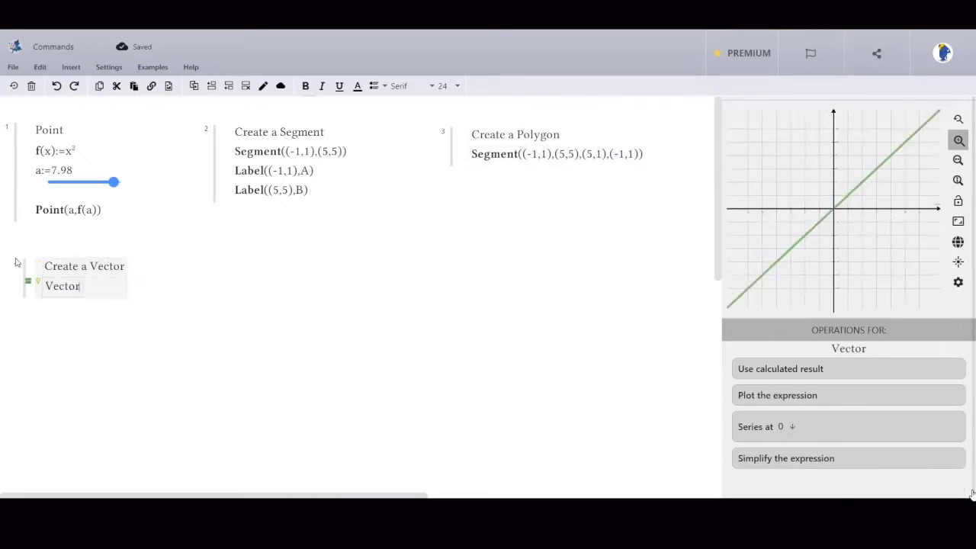
pyautogui.write('((-1,1),(5,5')
# Add a 'Create a Circle' group with Circle((0,0),5) and Circle((0,0),3).
pyautogui.click(238, 262)
pyautogui.write('Create a Circle')
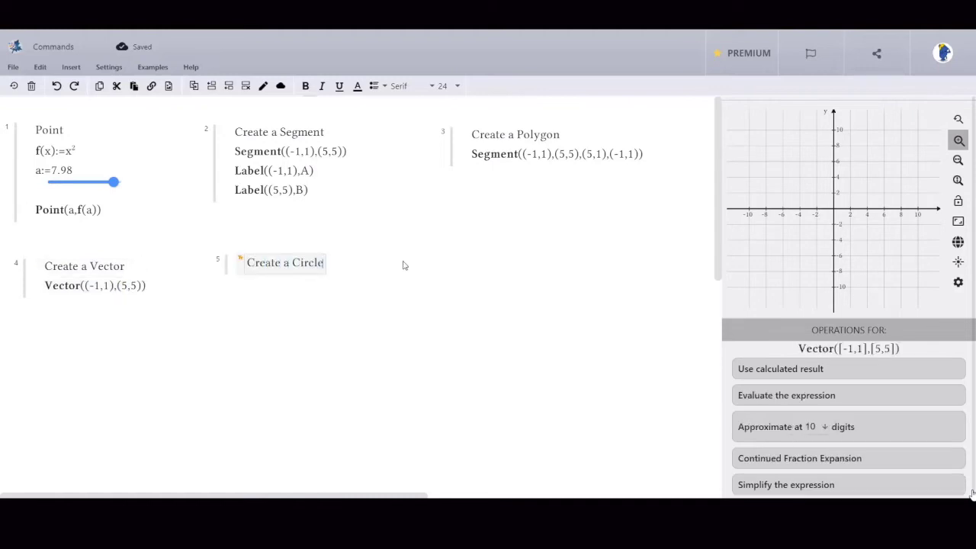
pyautogui.press('Return')
pyautogui.write('Circle((0,0),5)')
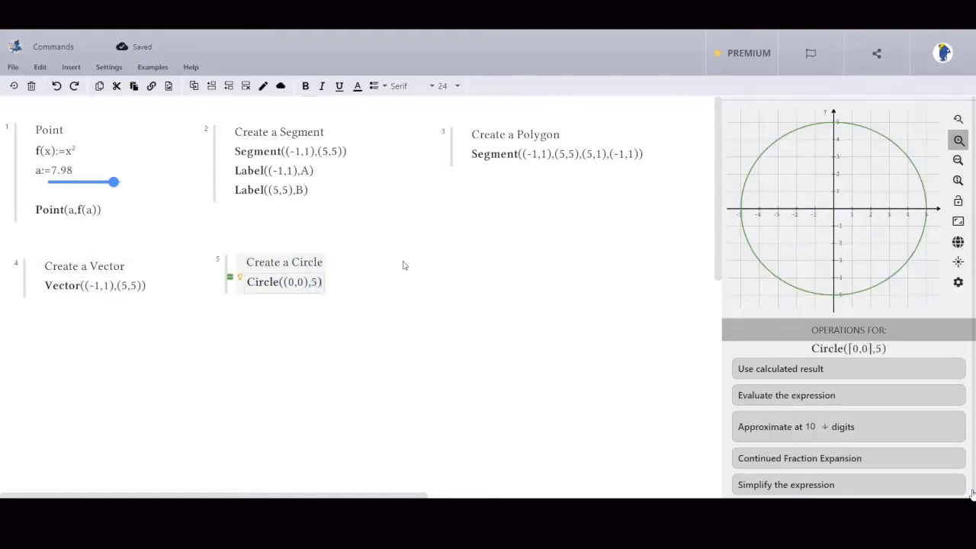
pyautogui.press('Return')
pyautogui.write('Circle((0,0),3)')
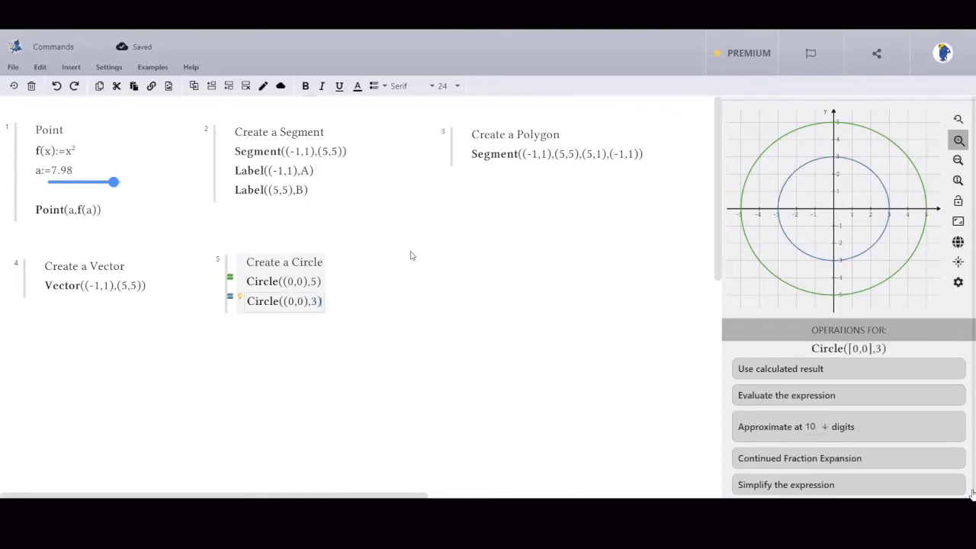
# Add a 'Create an Arc' group with Circle((0,0),20,0..pi).
pyautogui.click(420, 259)
pyautogui.write('Create an Arc')
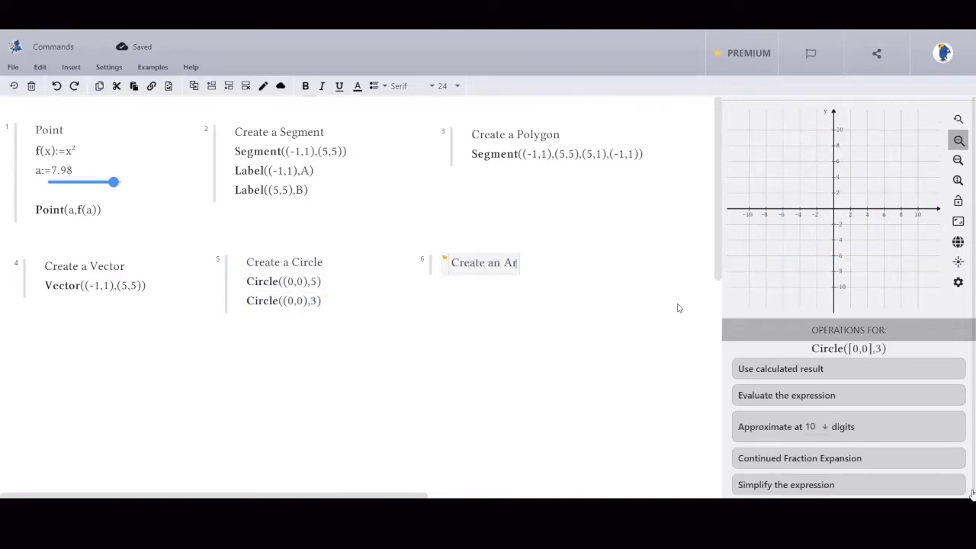
pyautogui.press('Return')
pyautogui.write('Circle((0,0),20,')
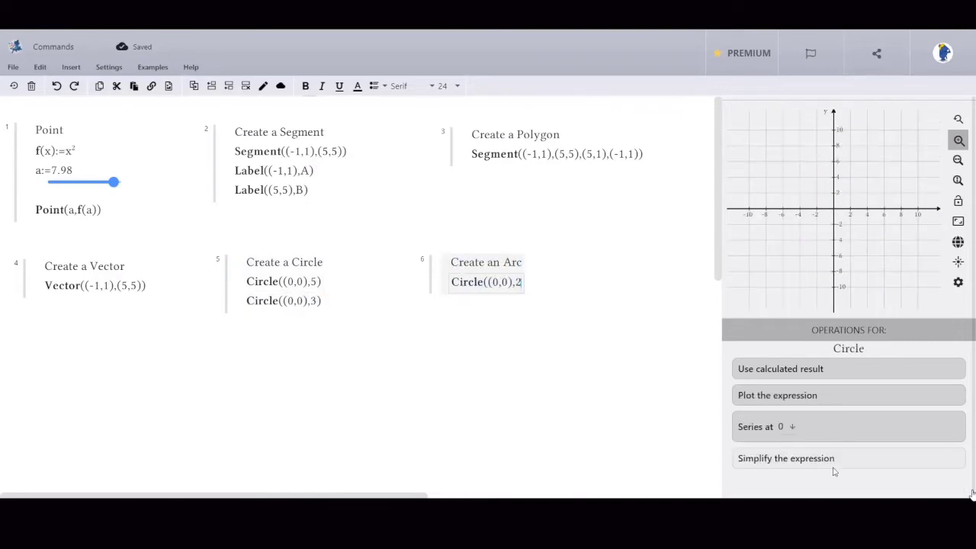
pyautogui.write('0..pi)')
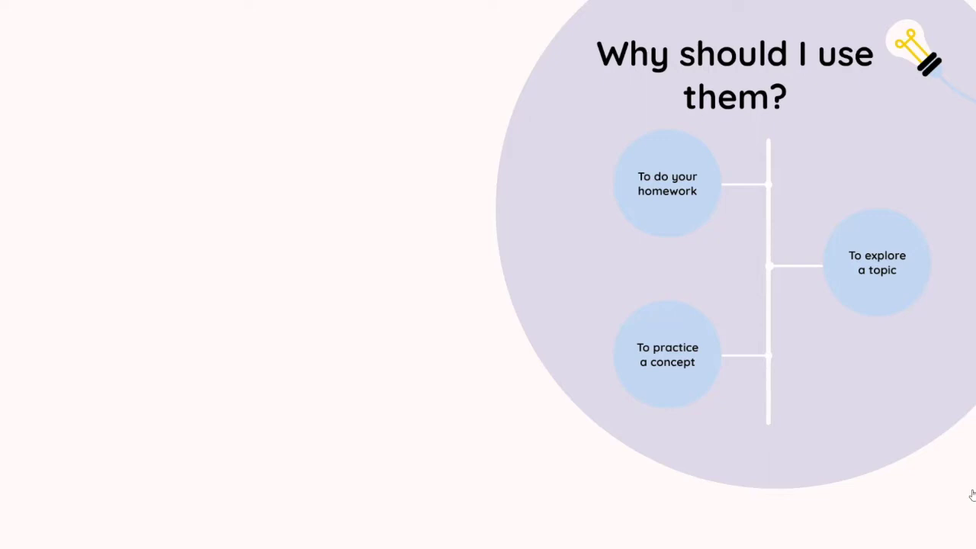
# Zoom into the embedded Mean, Median, Mode word-problem example video.
pyautogui.click(972, 494)
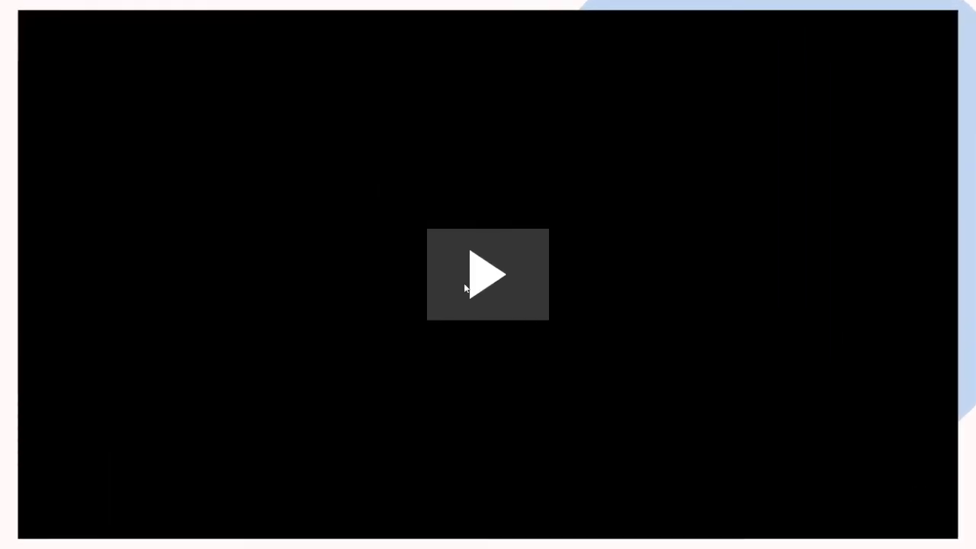
# Play the demo video and choose Examples > See All Examples.
pyautogui.click(462, 291)
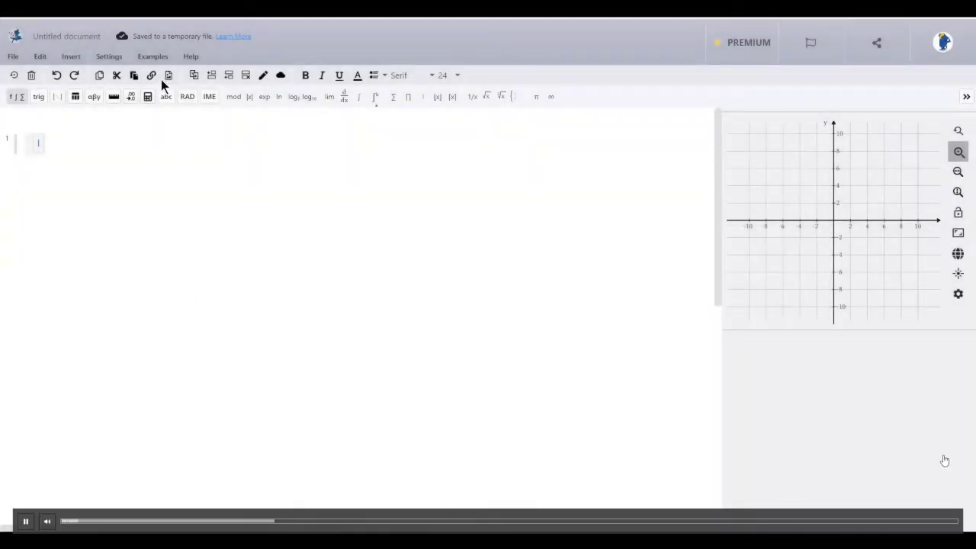
pyautogui.click(148, 58)
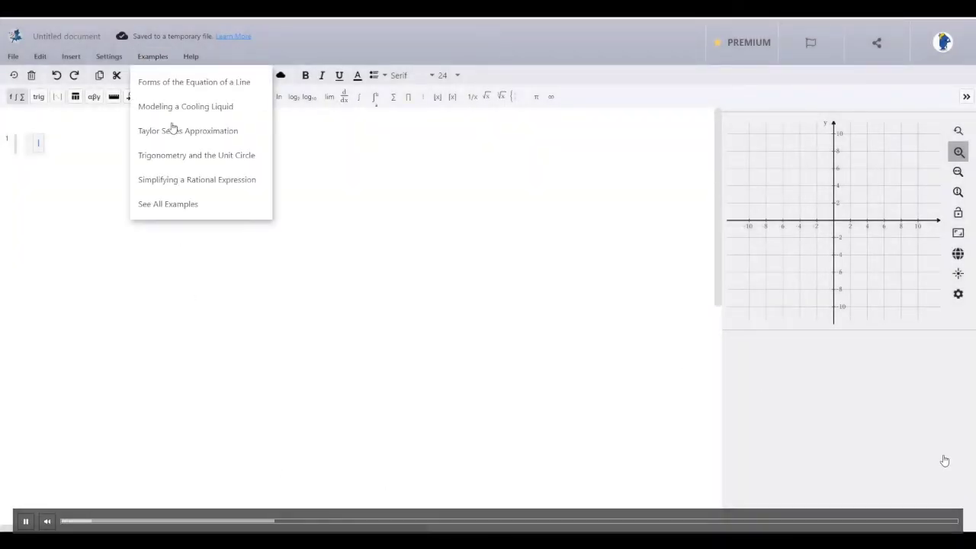
pyautogui.click(169, 206)
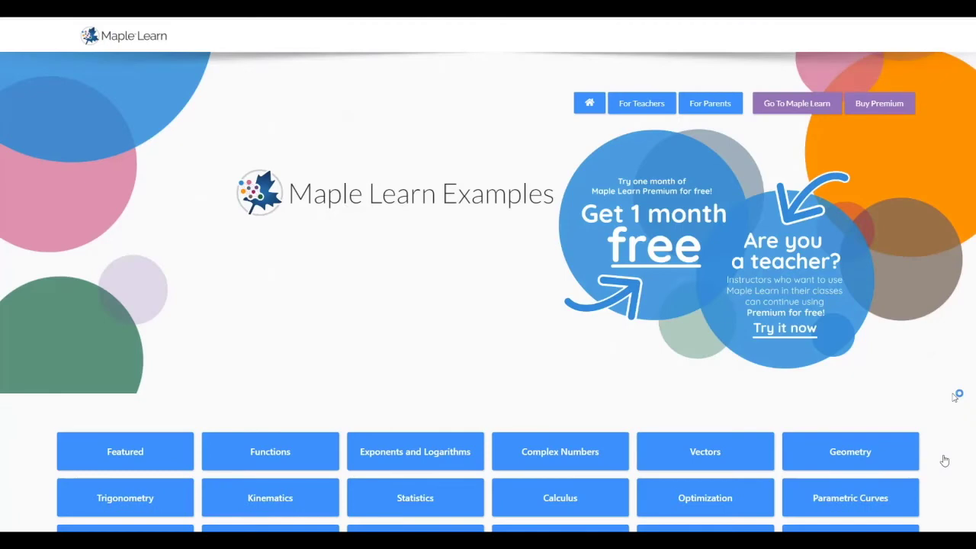
# Jump to the Calculus category on the Maple Learn Examples site.
pyautogui.scroll(-2, 954, 396)
pyautogui.scroll(-1, 954, 399)
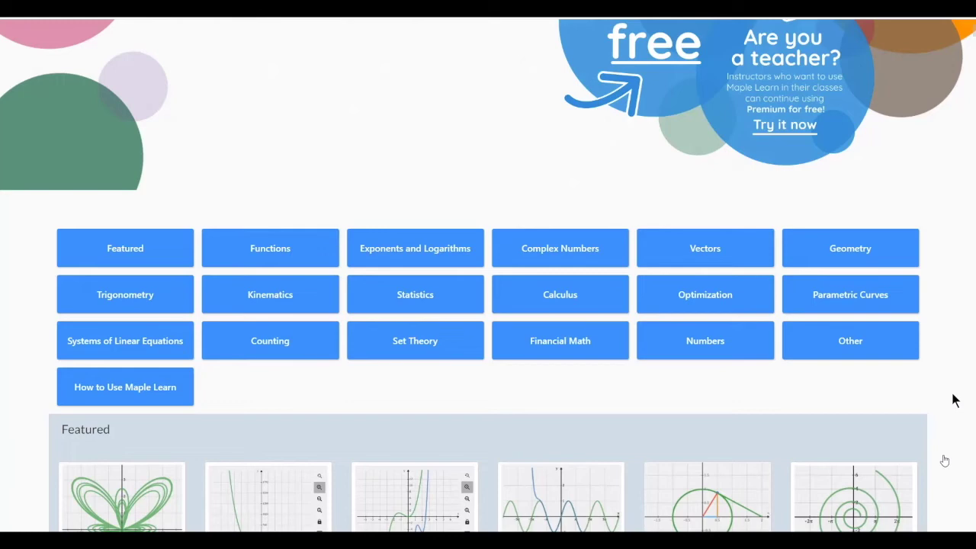
pyautogui.click(596, 307)
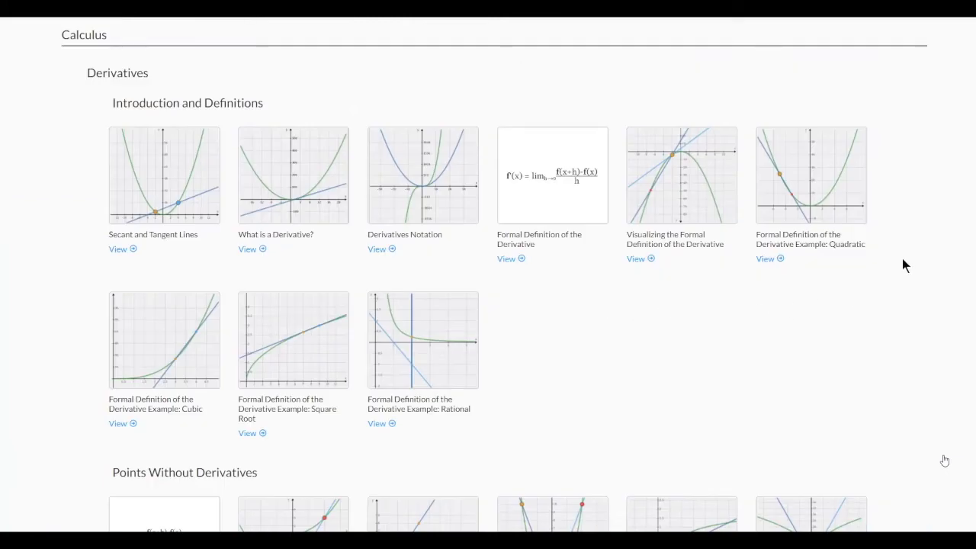
# Browse the Derivatives examples, then in Perpendicular Bisector of a Chord move x₁ to 2.
pyautogui.scroll(-4, 902, 259)
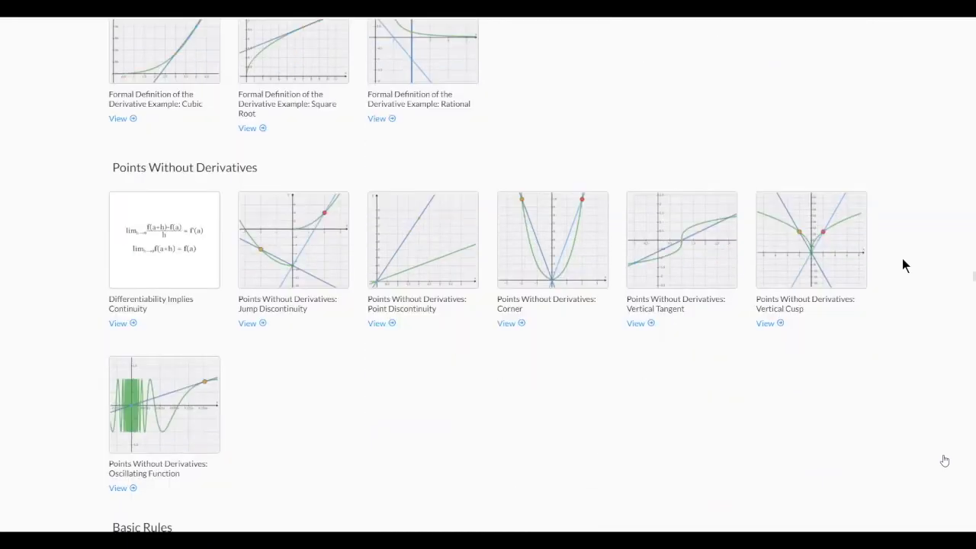
pyautogui.scroll(-6, 902, 259)
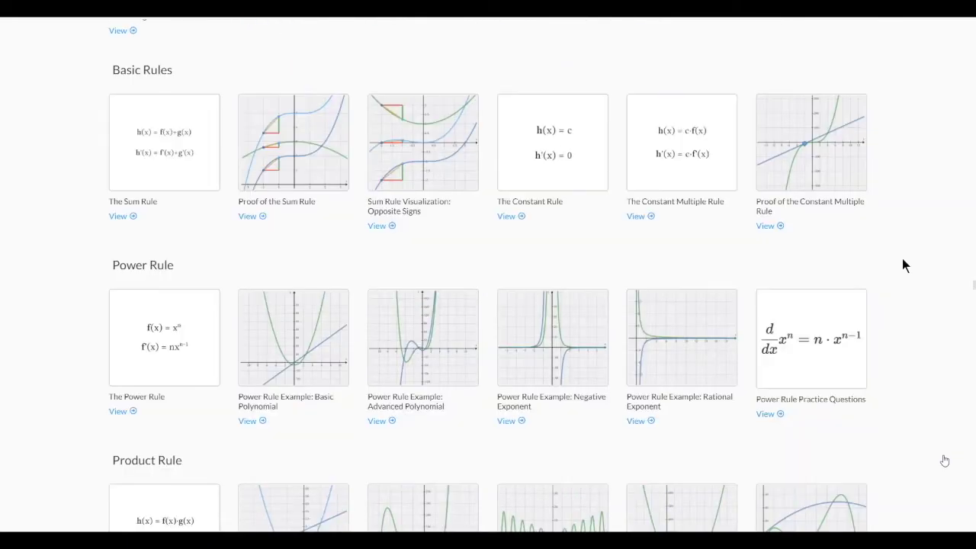
pyautogui.scroll(-7, 902, 259)
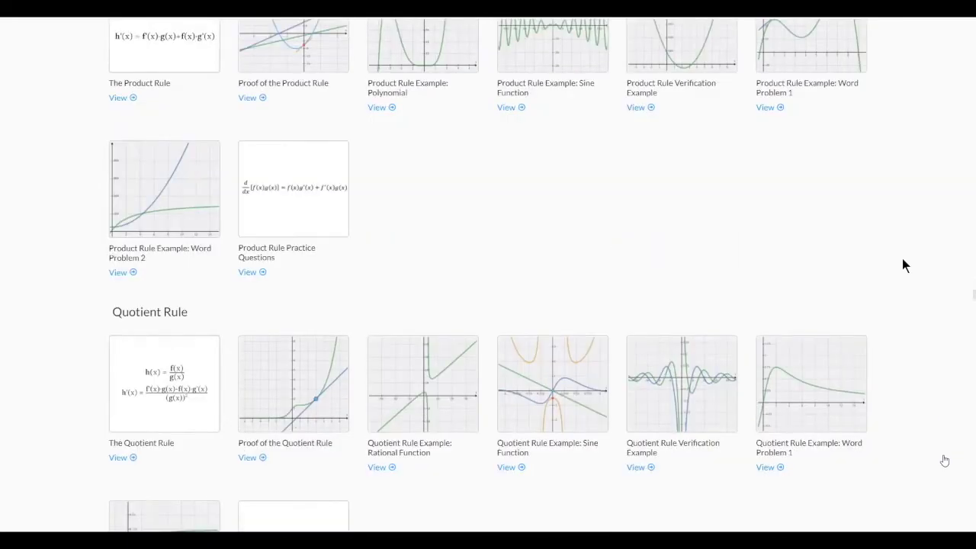
pyautogui.scroll(-6, 902, 265)
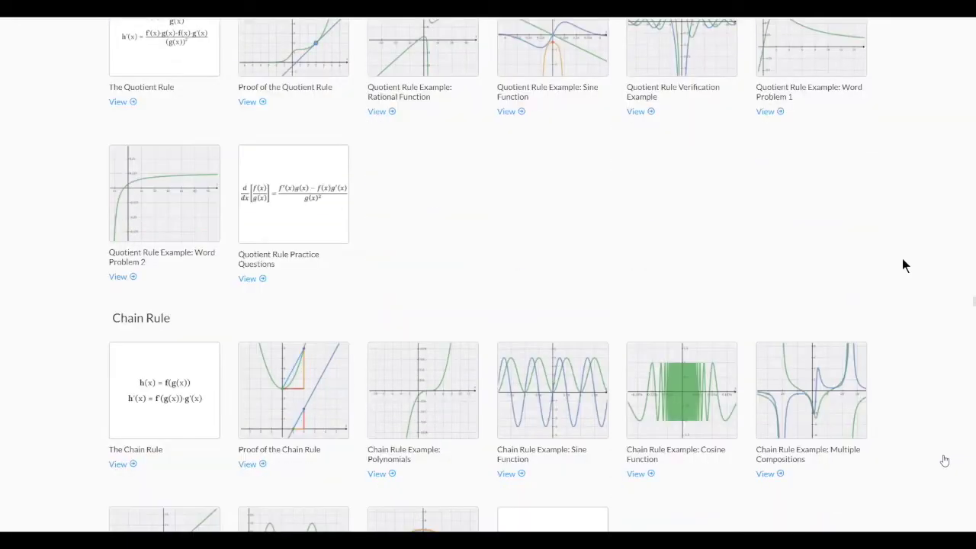
pyautogui.scroll(-7, 902, 264)
pyautogui.scroll(-7, 902, 264)
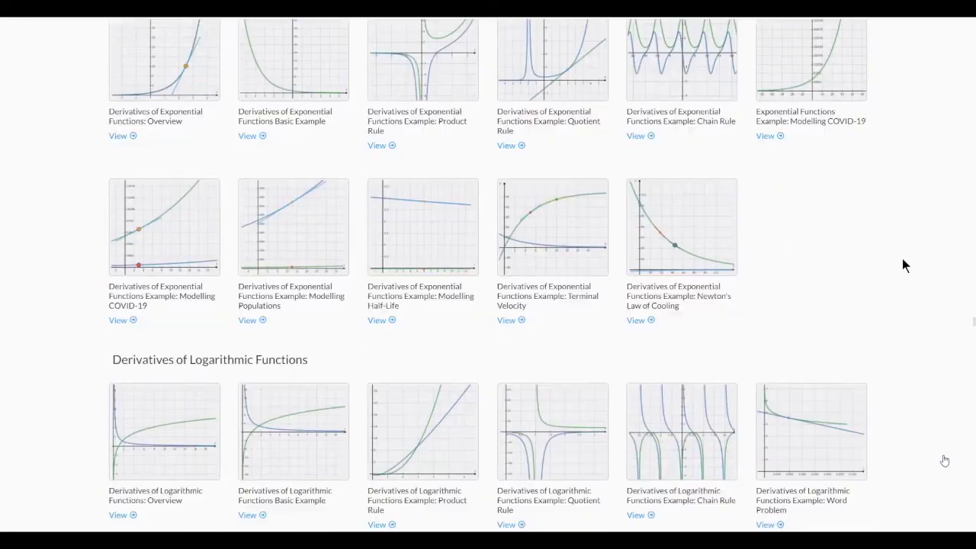
pyautogui.scroll(-7, 902, 264)
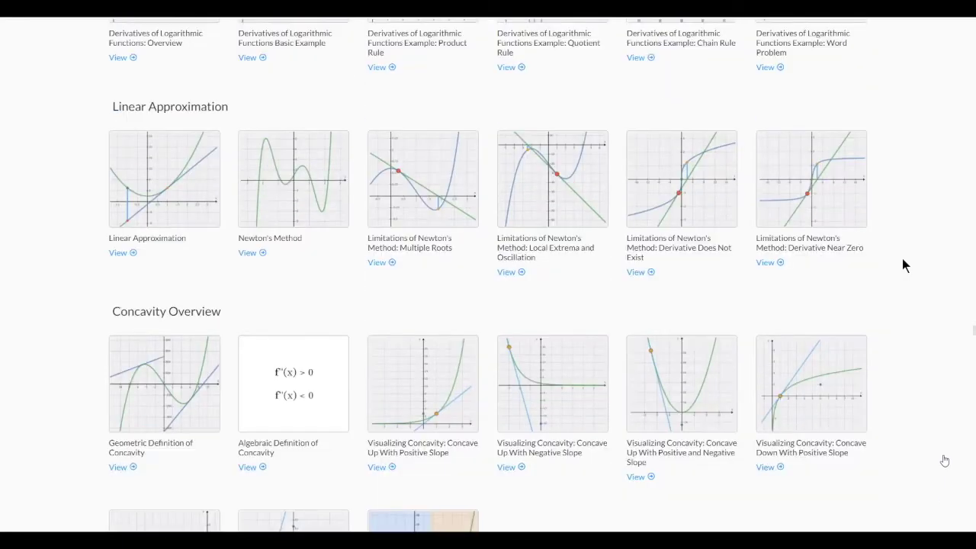
pyautogui.scroll(-10, 902, 265)
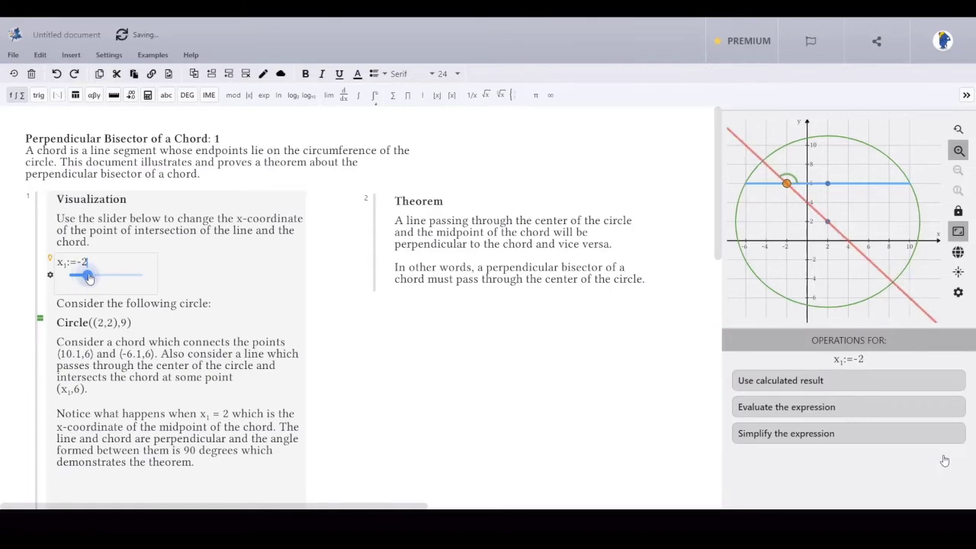
pyautogui.moveTo(85, 277); pyautogui.dragTo(107, 278)
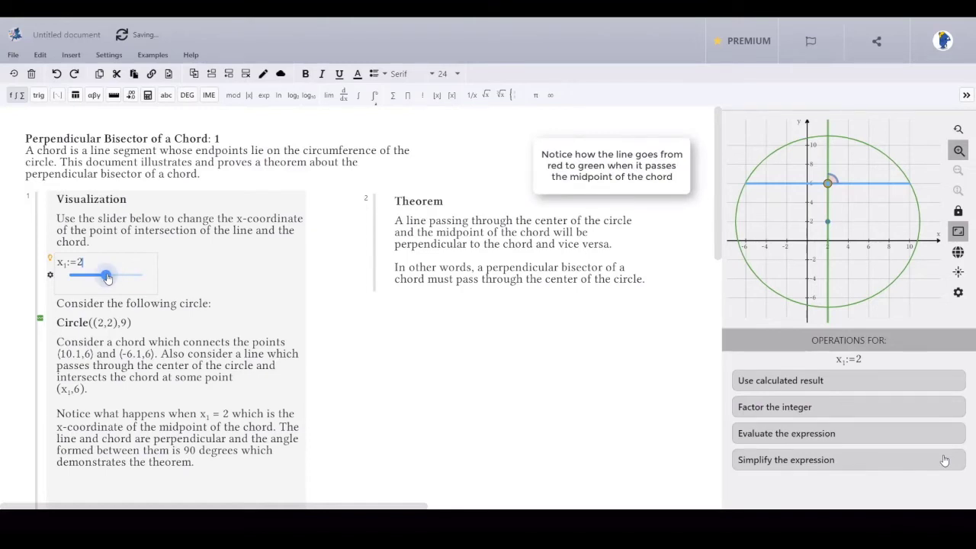
# Drag the chord's intersection point along x1 from 2 to 4.
pyautogui.moveTo(107, 279); pyautogui.dragTo(88, 277)
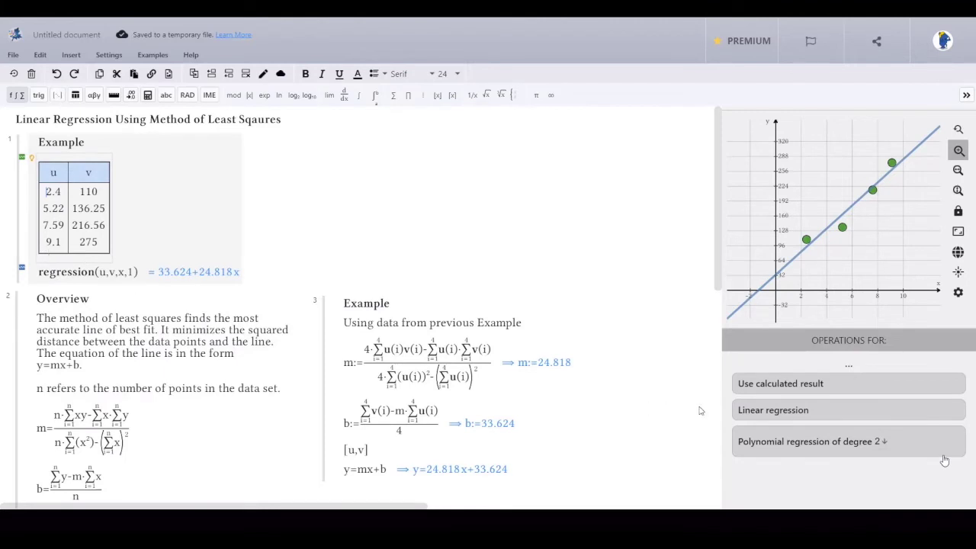
# Raise data point (9.1, 275) to watch the fit update, then undo it.
pyautogui.click(768, 422)
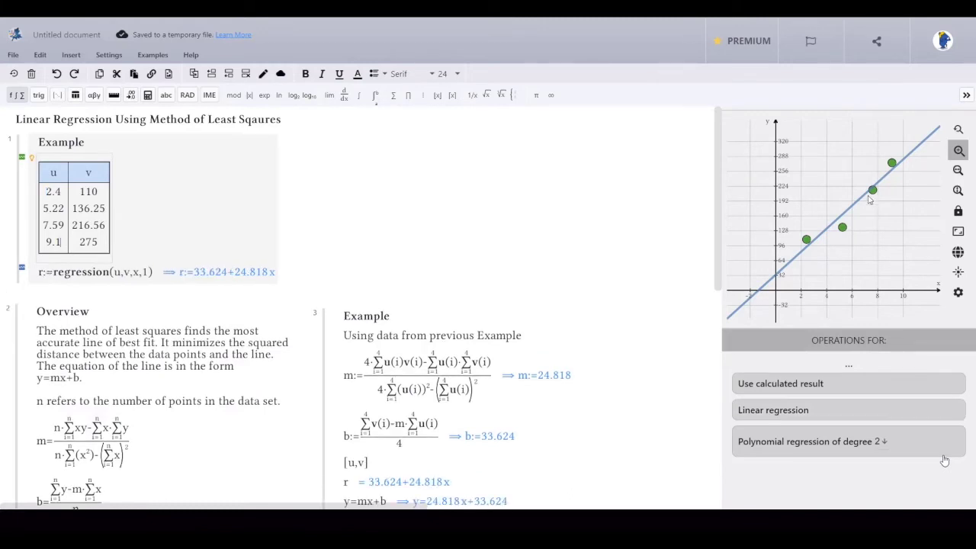
pyautogui.moveTo(894, 157)
pyautogui.moveTo(893, 156)
pyautogui.mouseDown()
pyautogui.moveTo(901, 134)
pyautogui.moveTo(895, 157)
pyautogui.mouseUp()
pyautogui.hotkey('ctrl', 'z')
pyautogui.hotkey('ctrl', 'z')
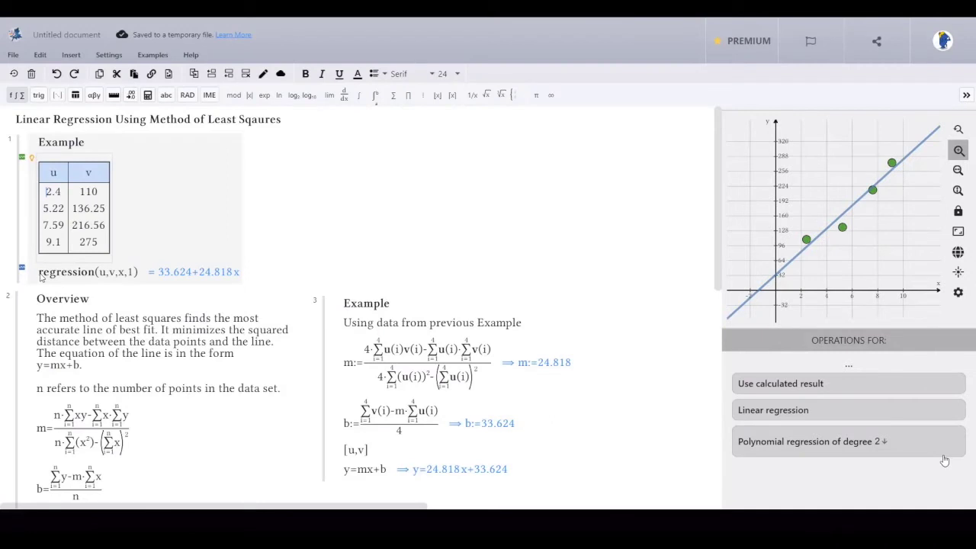
# Prefix the regression with r:= and add a math line showing r.
pyautogui.click(42, 274)
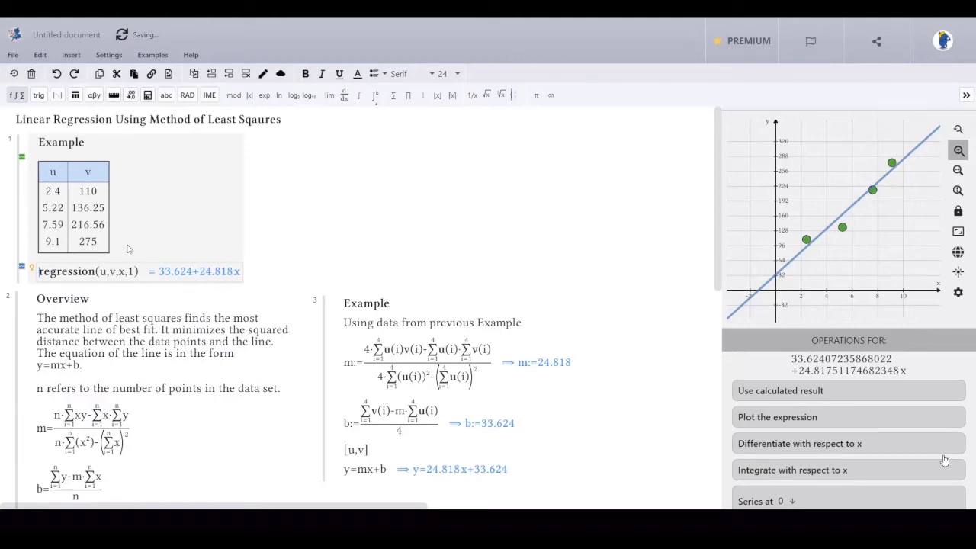
pyautogui.write('r')
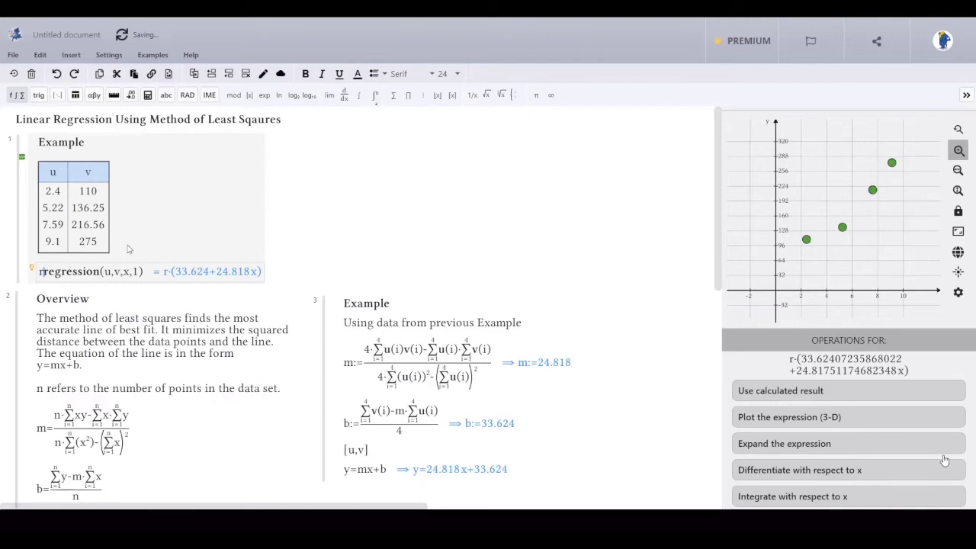
pyautogui.write(':=')
pyautogui.click(380, 485)
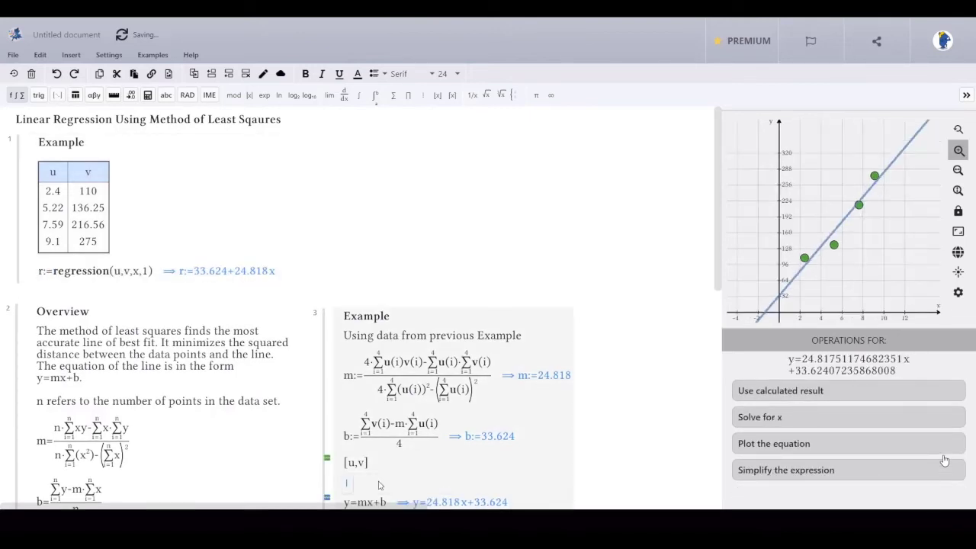
pyautogui.write('r')
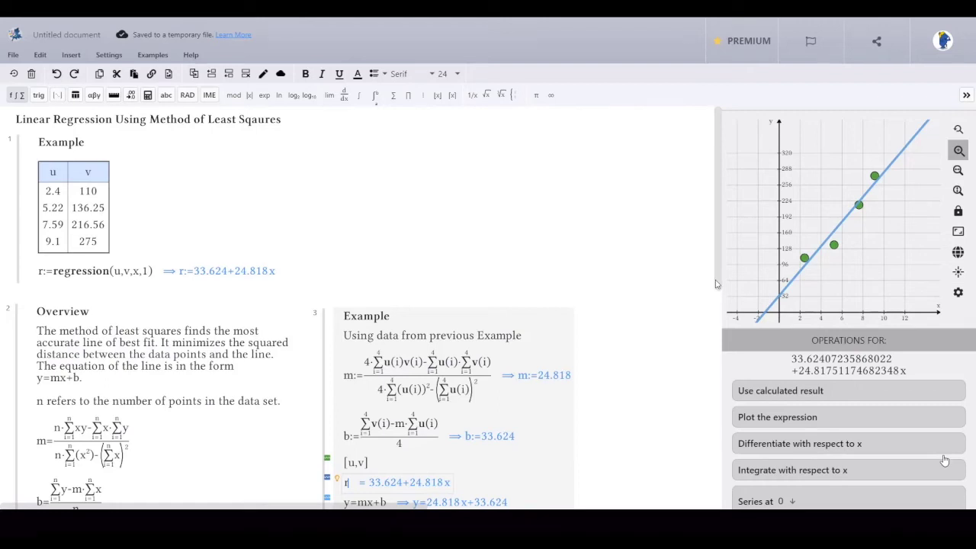
# Change the regression degree from 1 to 2 for a quadratic fit.
pyautogui.scroll(-1, 717, 288)
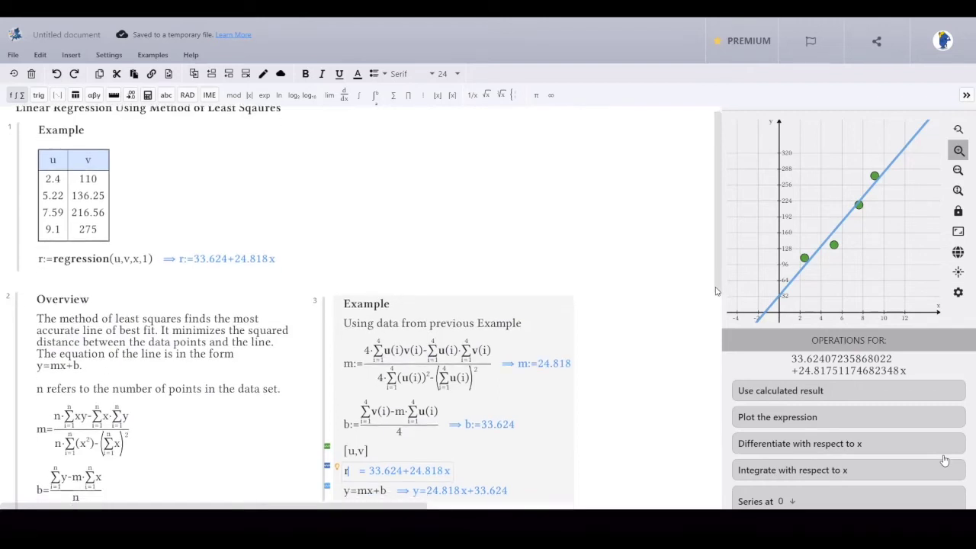
pyautogui.scroll(-1, 717, 292)
pyautogui.click(150, 257)
pyautogui.press('BackSpace')
pyautogui.write('2')
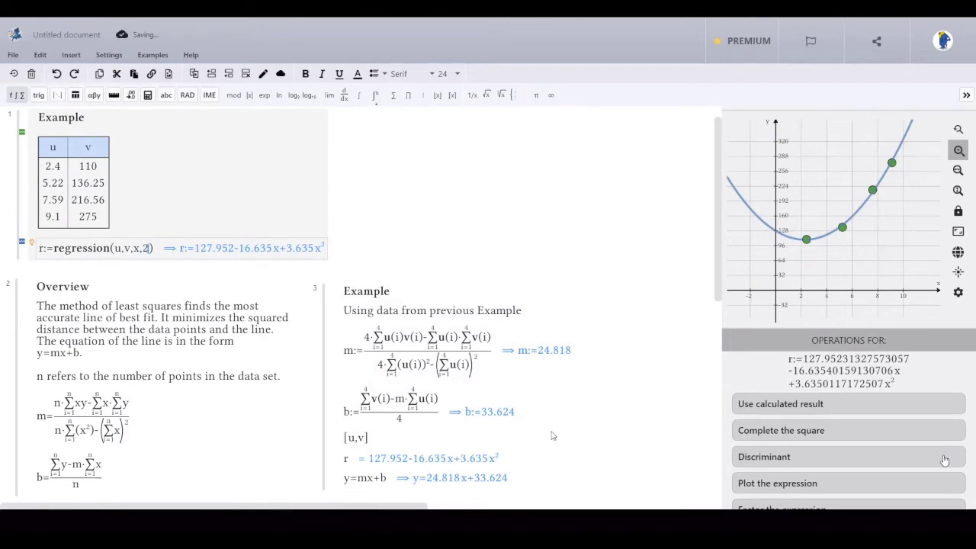
pyautogui.click(369, 461)
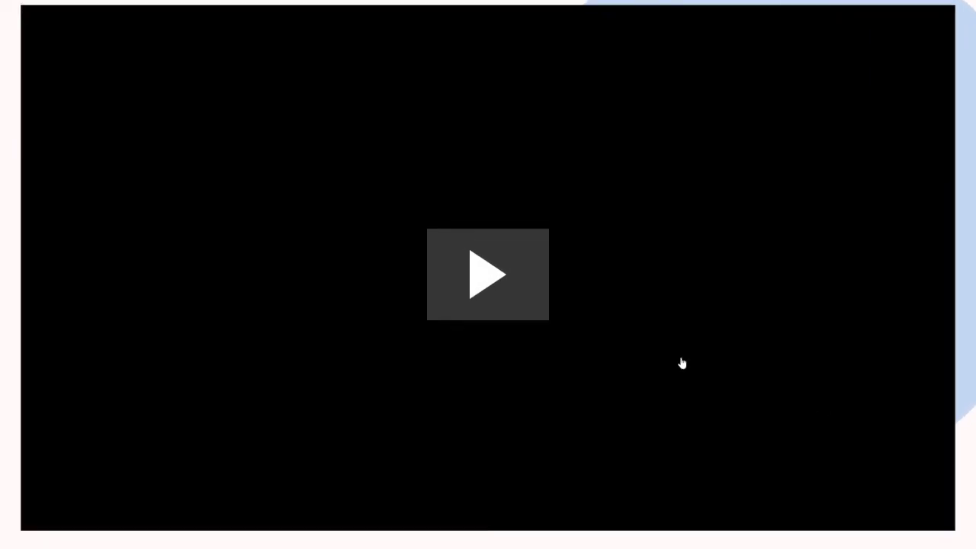
# Start playing the embedded Maple Learn demo video.
pyautogui.click(460, 287)
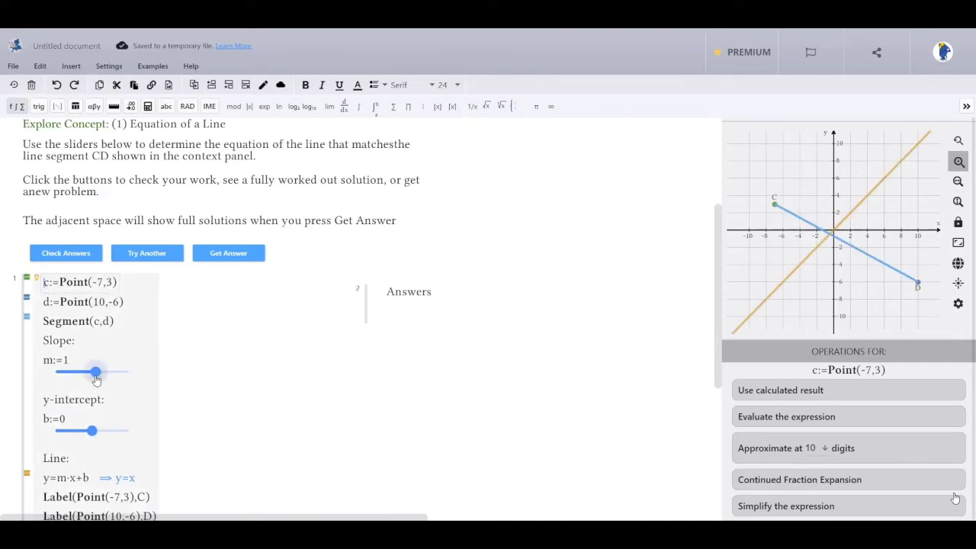
# Lower slope m, set intercept b to -1.94, show the solution, and generate a new problem.
pyautogui.moveTo(95, 379)
pyautogui.mouseDown()
pyautogui.moveTo(83, 379)
pyautogui.moveTo(92, 377)
pyautogui.mouseUp()
pyautogui.moveTo(92, 431); pyautogui.dragTo(85, 431)
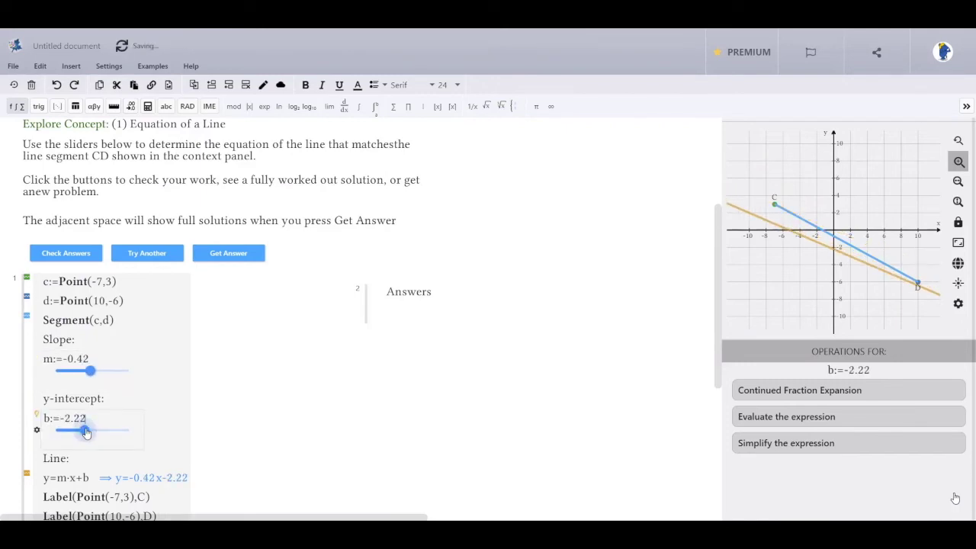
pyautogui.moveTo(87, 431); pyautogui.dragTo(88, 432)
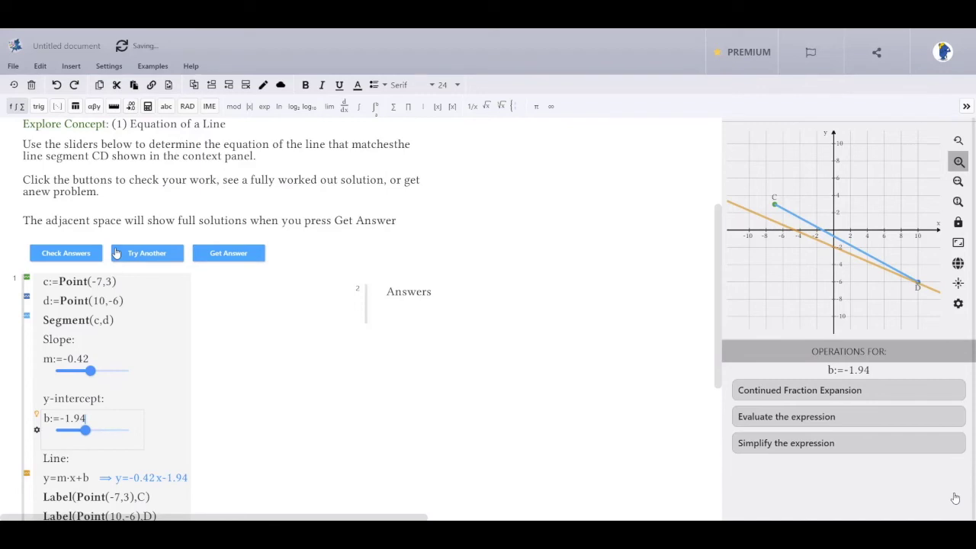
pyautogui.click(236, 256)
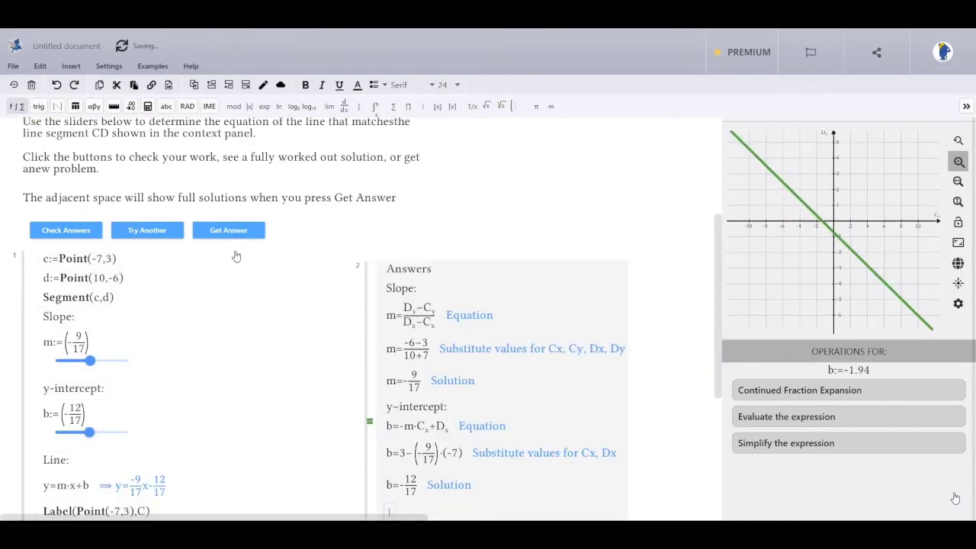
pyautogui.click(170, 231)
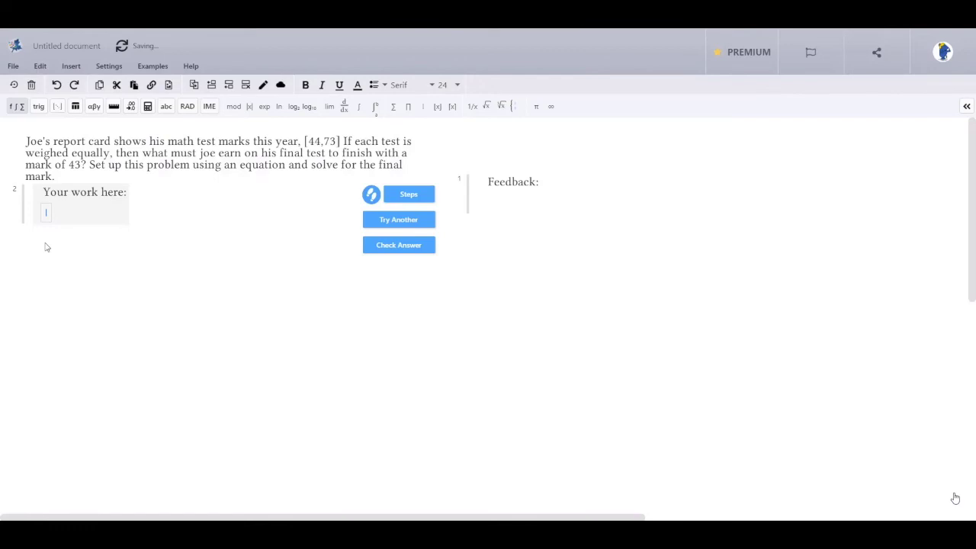
# Write the equation (44+73+x)/3=43 in the work area.
pyautogui.write('4+73')
pyautogui.hotkey('shift', 'Left')
pyautogui.hotkey('shift', 'Left')
pyautogui.hotkey('shift', 'Left')
pyautogui.hotkey('shift', 'Left')
pyautogui.hotkey('shift', 'Left')
pyautogui.write('/3')
pyautogui.press('Up')
pyautogui.write('+x')
pyautogui.press('Right')
pyautogui.write('=')
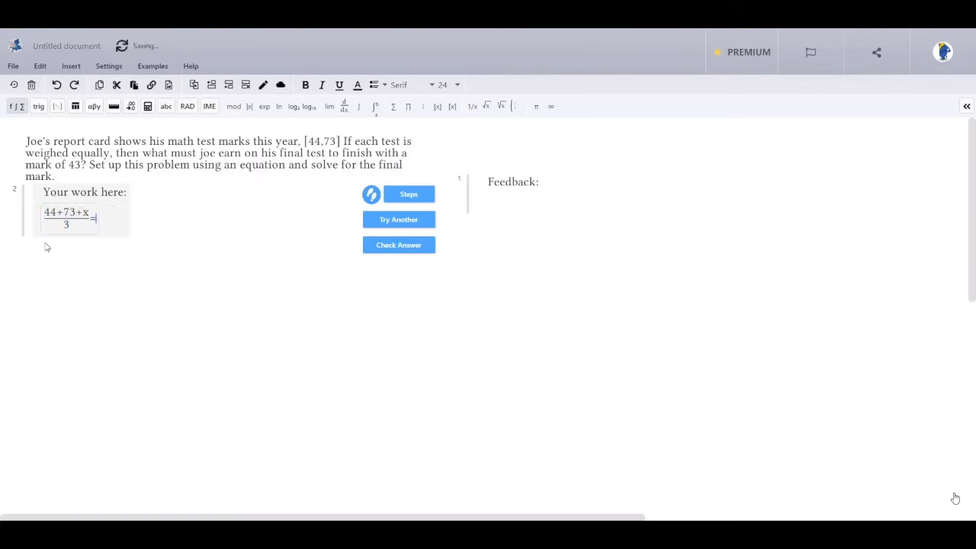
pyautogui.write('43')
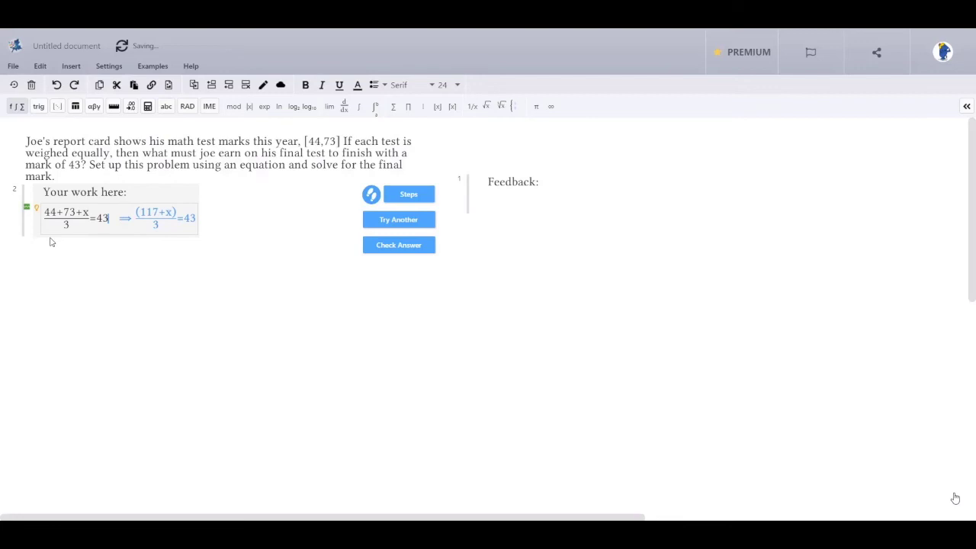
pyautogui.press('Return')
# Add x=3·43/(44+73), check the work, and delete the incorrect step.
pyautogui.write('x=3*43')
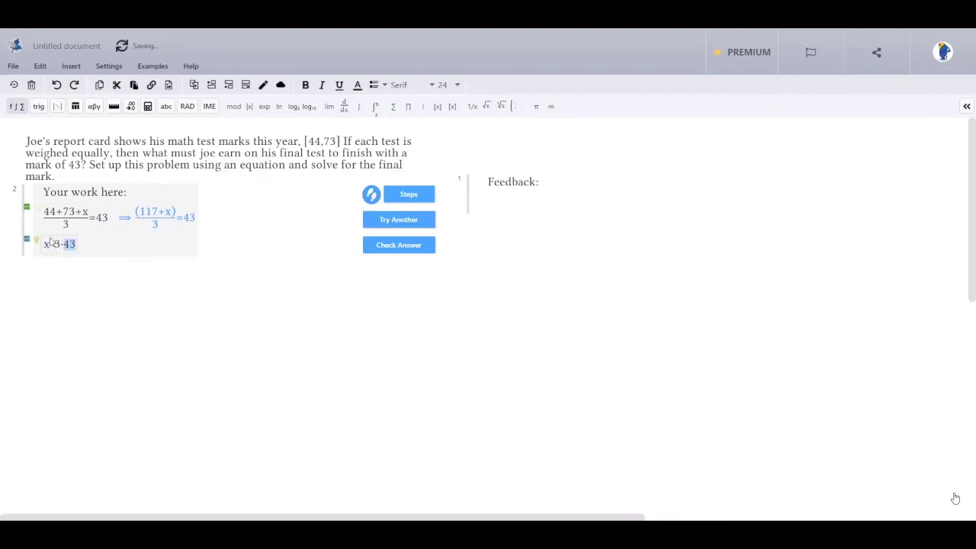
pyautogui.write('/44+73')
pyautogui.click(51, 245)
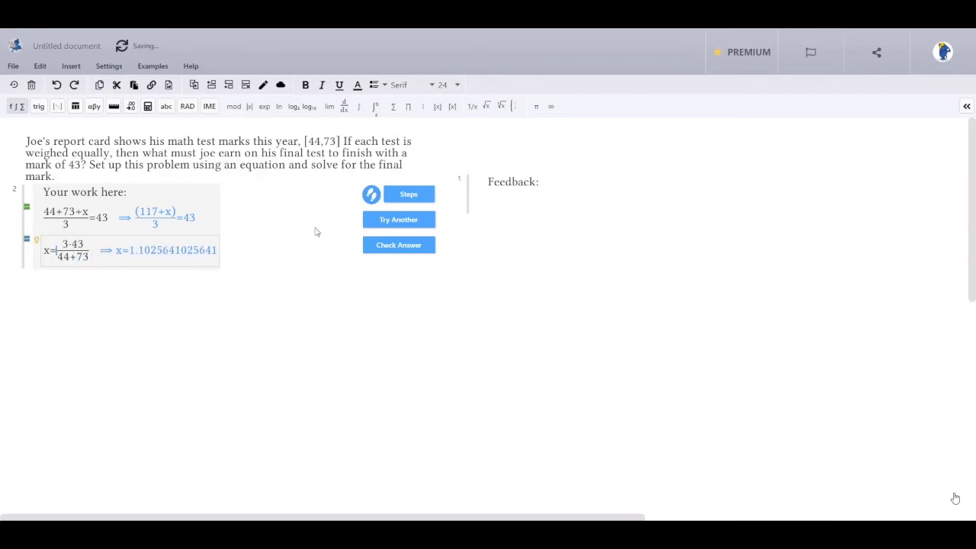
pyautogui.click(392, 253)
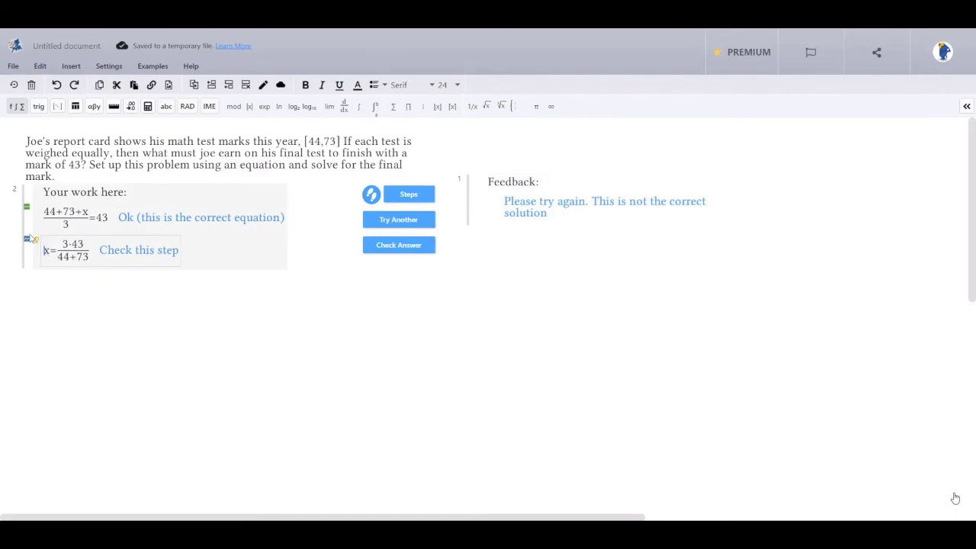
pyautogui.click(31, 238)
pyautogui.write('44')
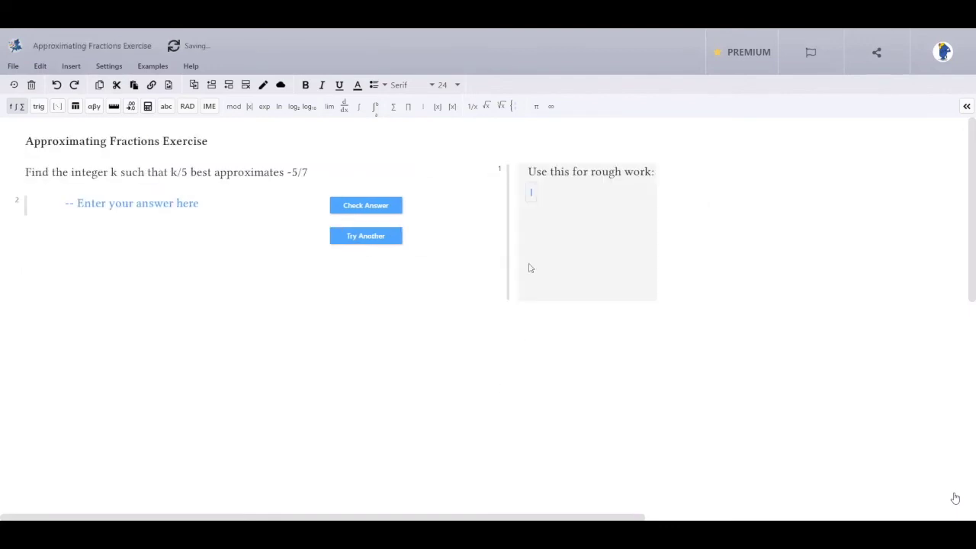
# Write k/5=-5/7 and k=-25/7 as rough work, showing -25/7 ≈ -3.571.
pyautogui.write('k/5')
pyautogui.press('Right')
pyautogui.write('=-5/7')
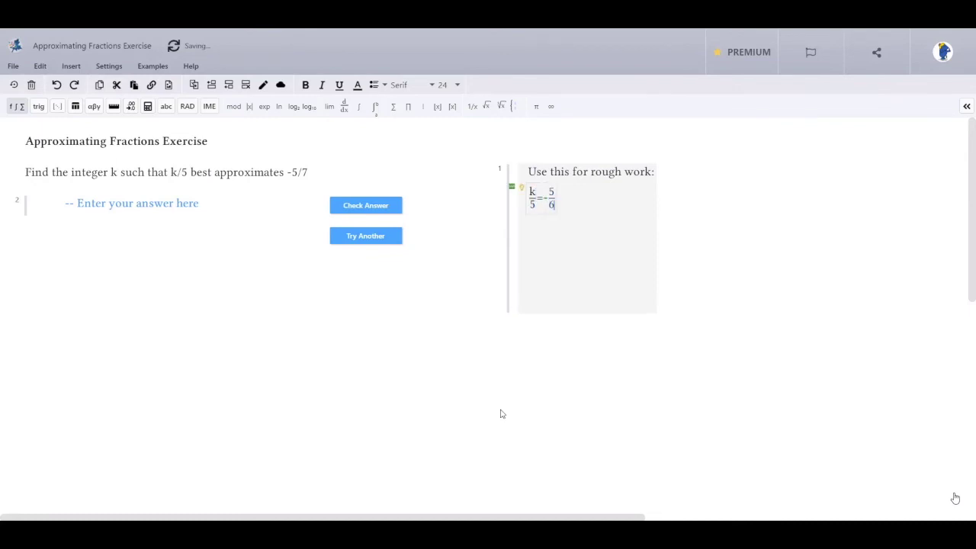
pyautogui.press('Return')
pyautogui.write('k=-25/7')
pyautogui.click(521, 220)
pyautogui.click(459, 337)
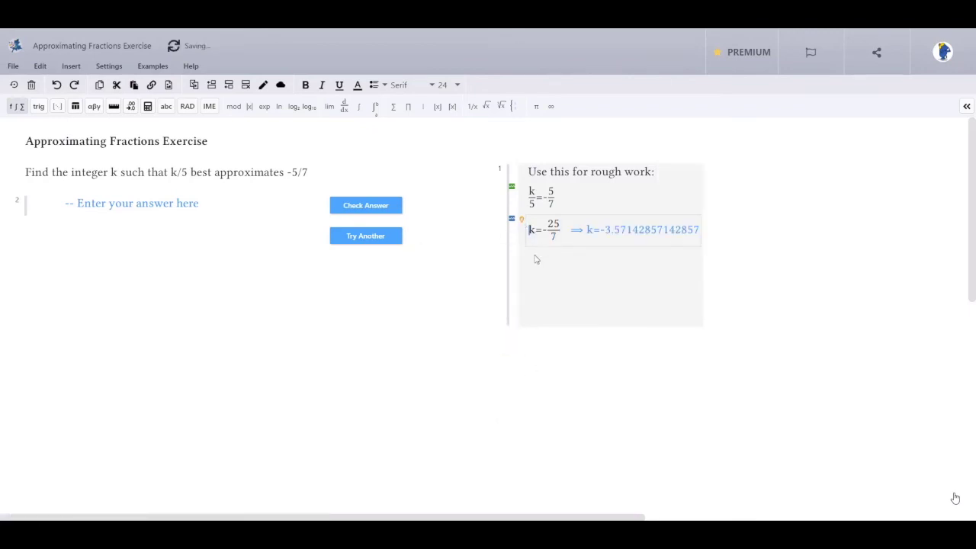
# Evaluate k=-28/7 and k=-21/7 (-4 and -3) and note which is closer to -3.571.
pyautogui.write('k=-')
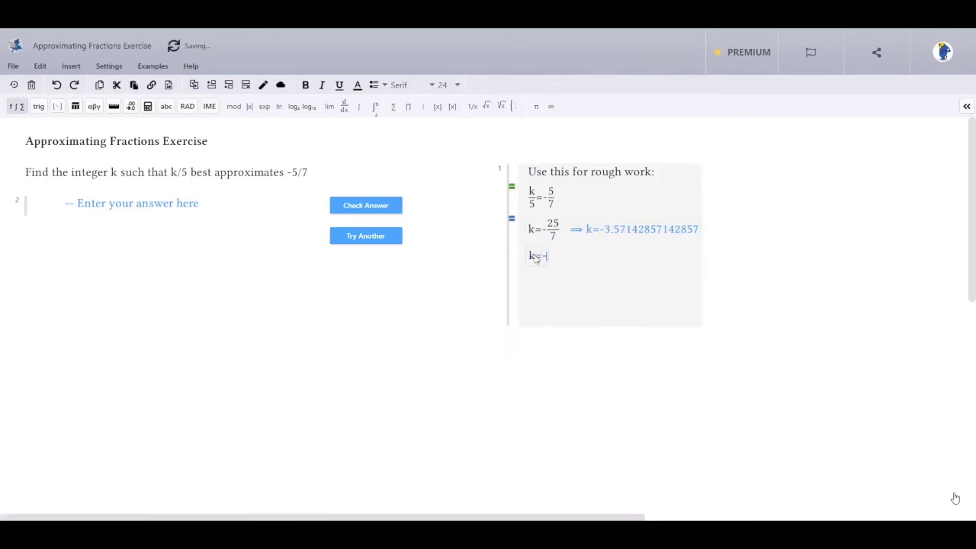
pyautogui.write('28/7')
pyautogui.click(522, 251)
pyautogui.click(450, 368)
pyautogui.click(533, 289)
pyautogui.write('k=')
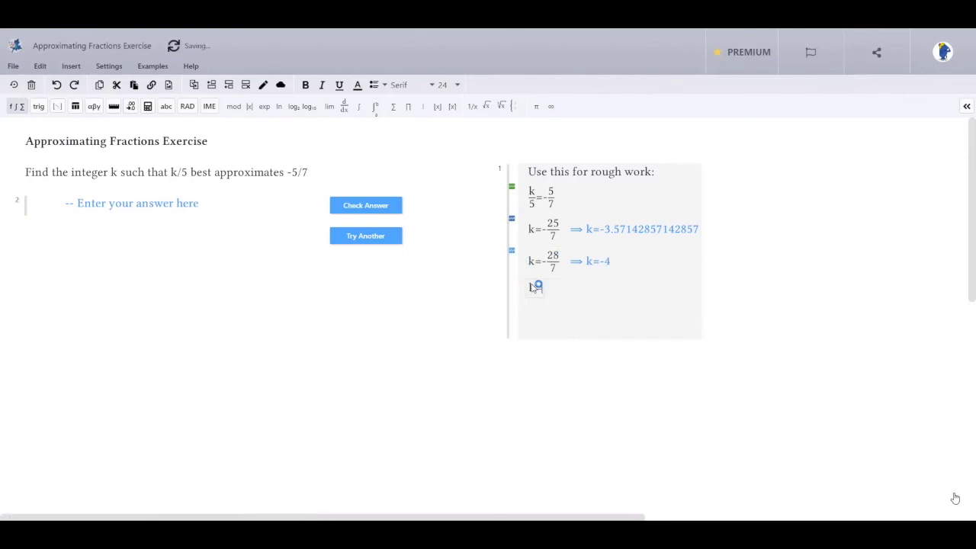
pyautogui.write('-21/7')
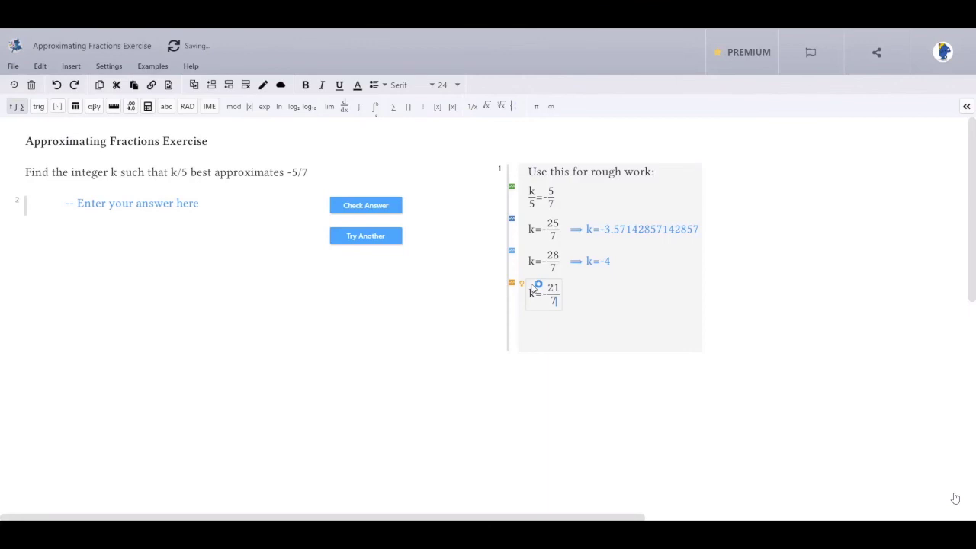
pyautogui.click(522, 283)
pyautogui.click(440, 398)
pyautogui.click(531, 324)
pyautogui.write('k')
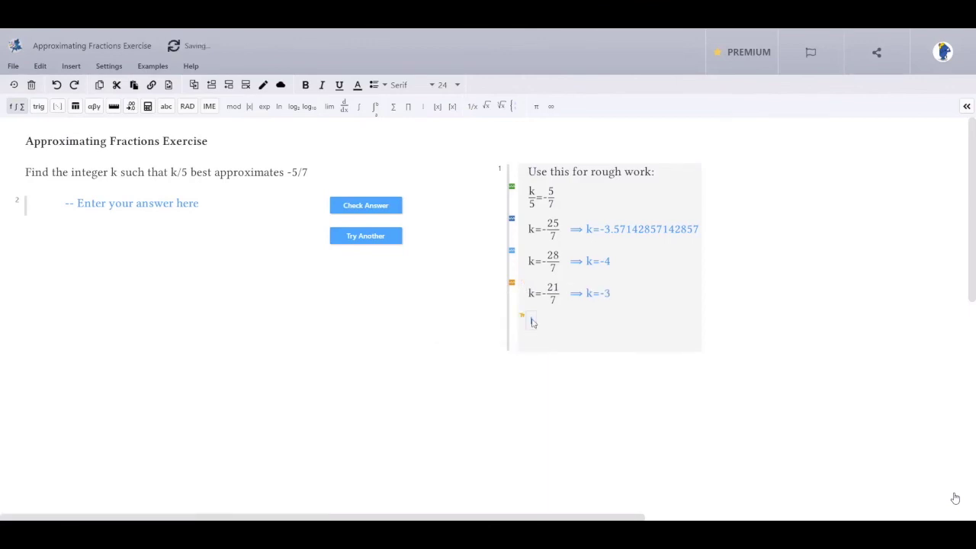
pyautogui.write('=4 is closer to the value of -3.571')
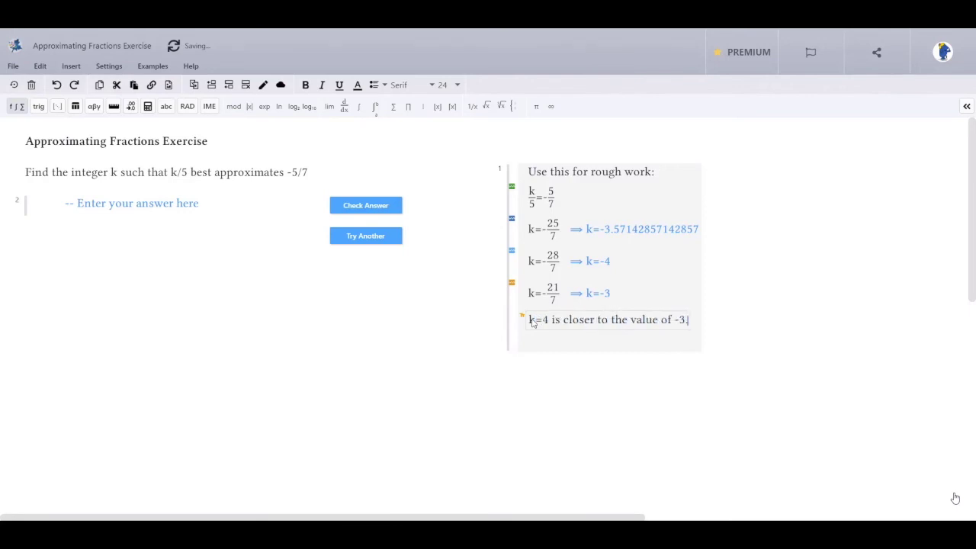
pyautogui.write('...')
# Show the practice sheet's answers, then get a new question with A(-6,-3) and B(4,4).
pyautogui.click(53, 206)
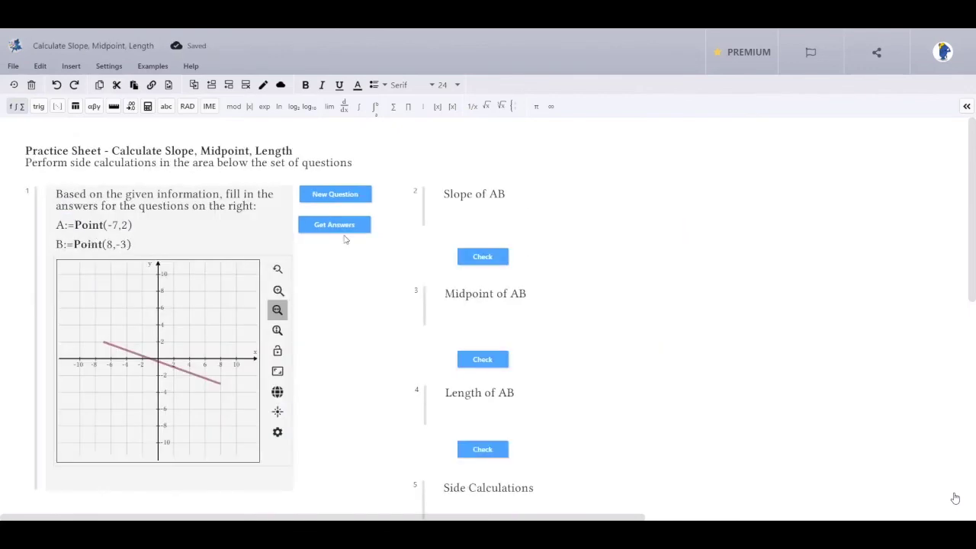
pyautogui.click(326, 226)
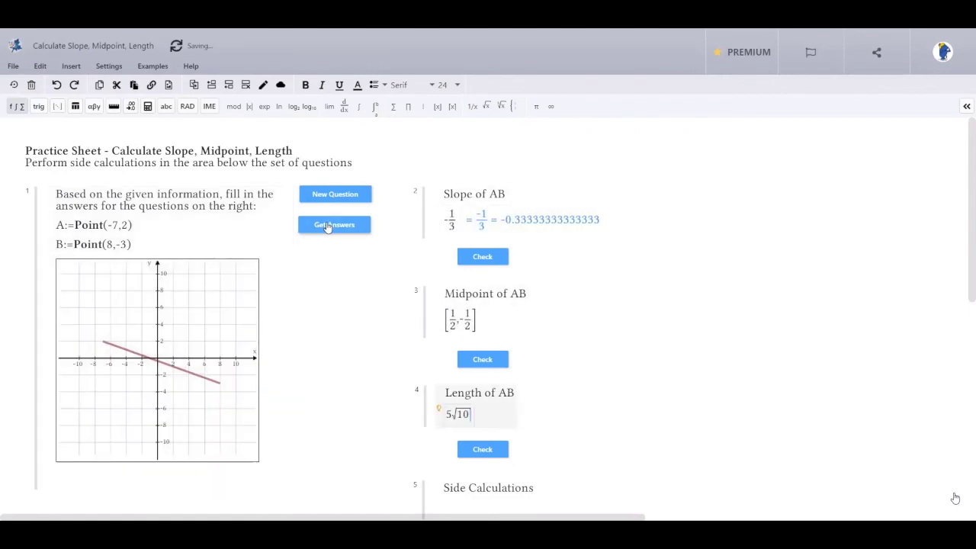
pyautogui.click(335, 195)
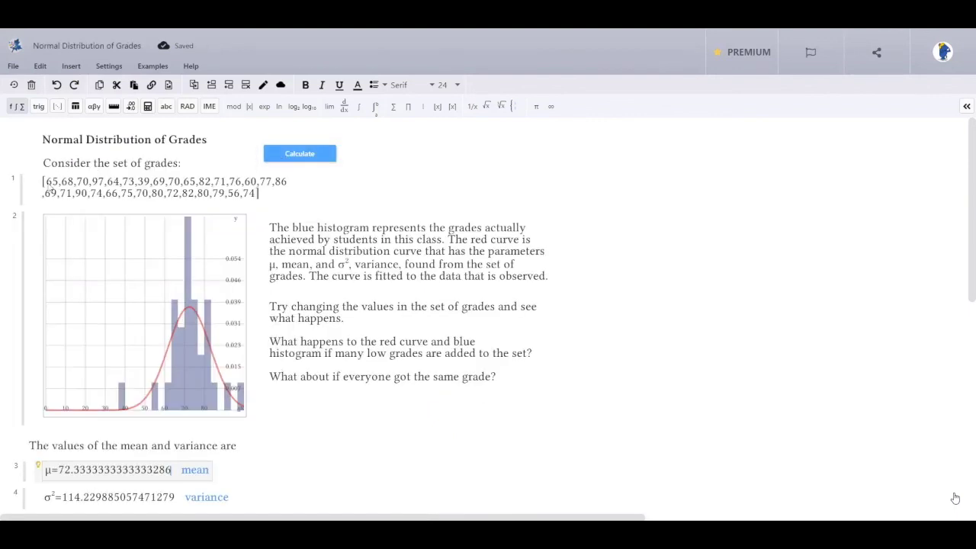
# Prepend grades 10,20,25,33,30 to the grade list and recalculate.
pyautogui.click(51, 189)
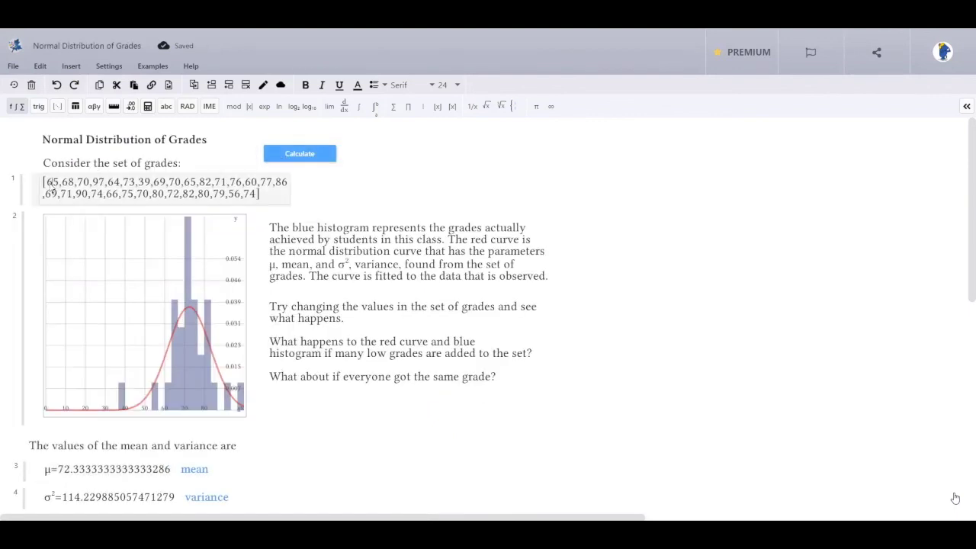
pyautogui.write('10,20,2')
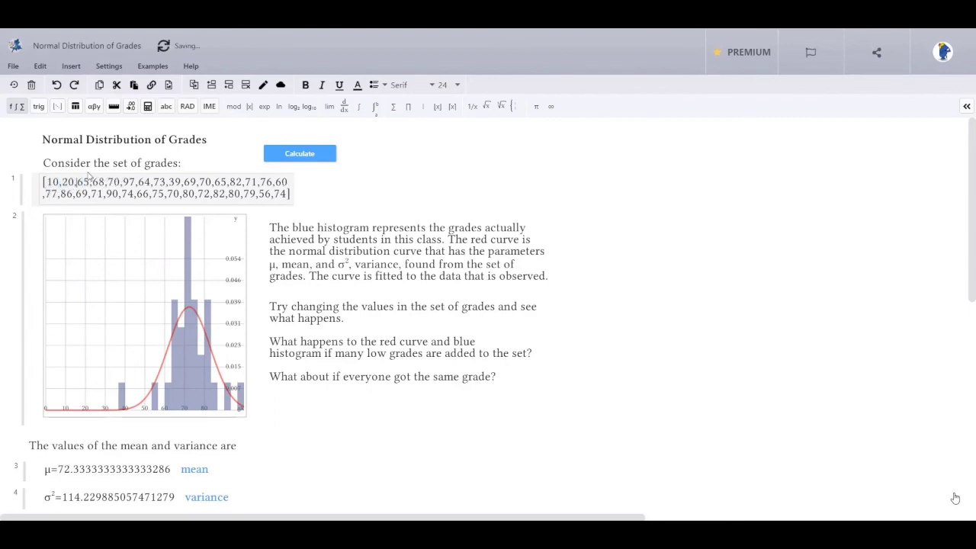
pyautogui.write('5,33,3')
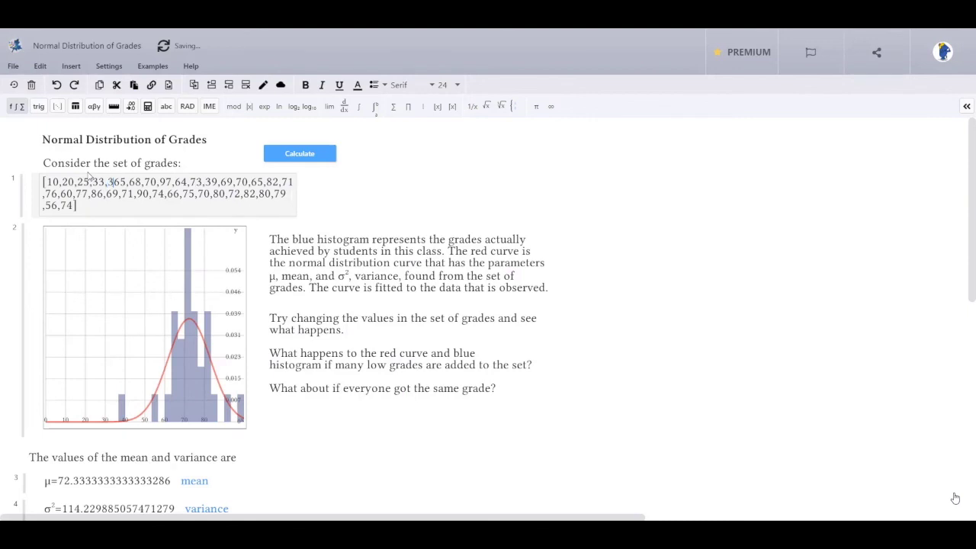
pyautogui.write('0,')
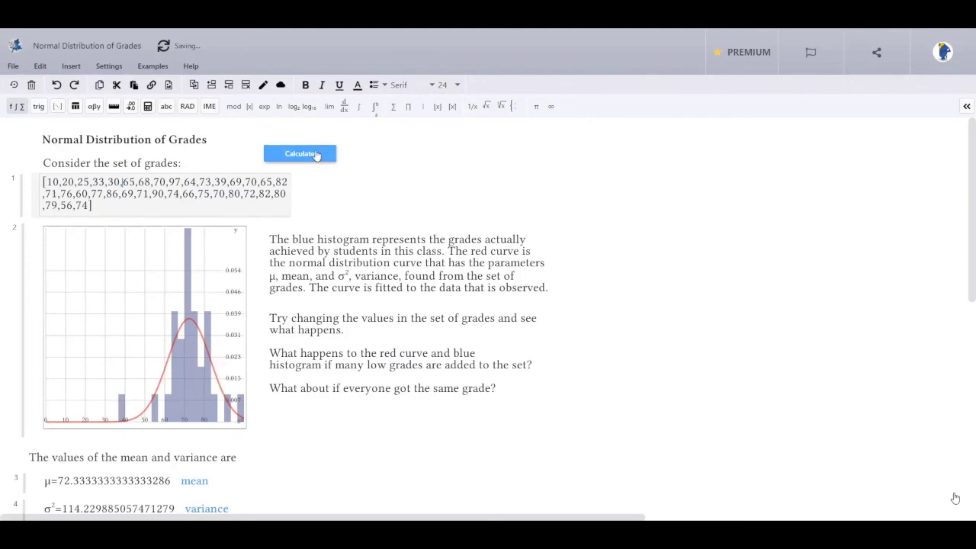
pyautogui.click(316, 154)
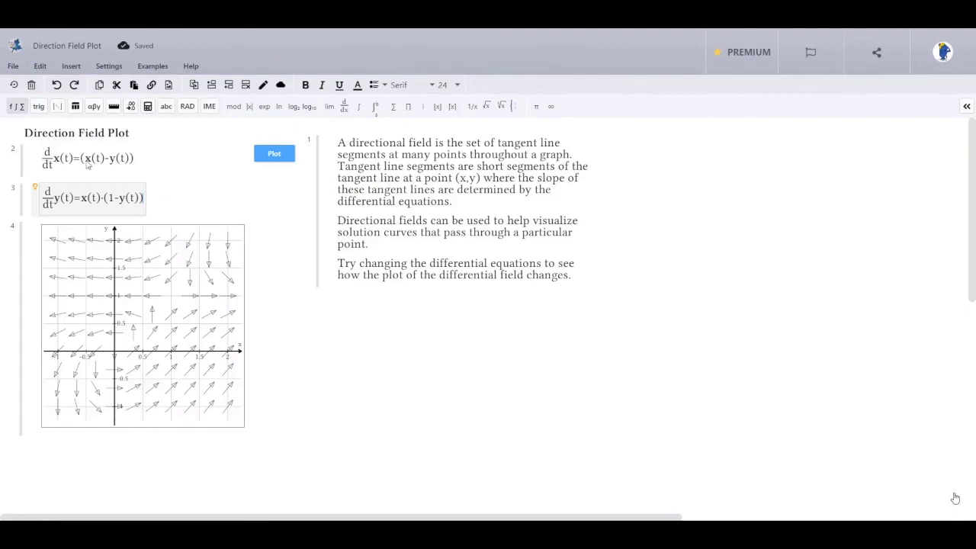
# Insert 5 into the dx/dt equation and 3 before y(t) in dy/dt, replotting after each.
pyautogui.click(86, 160)
pyautogui.write('5')
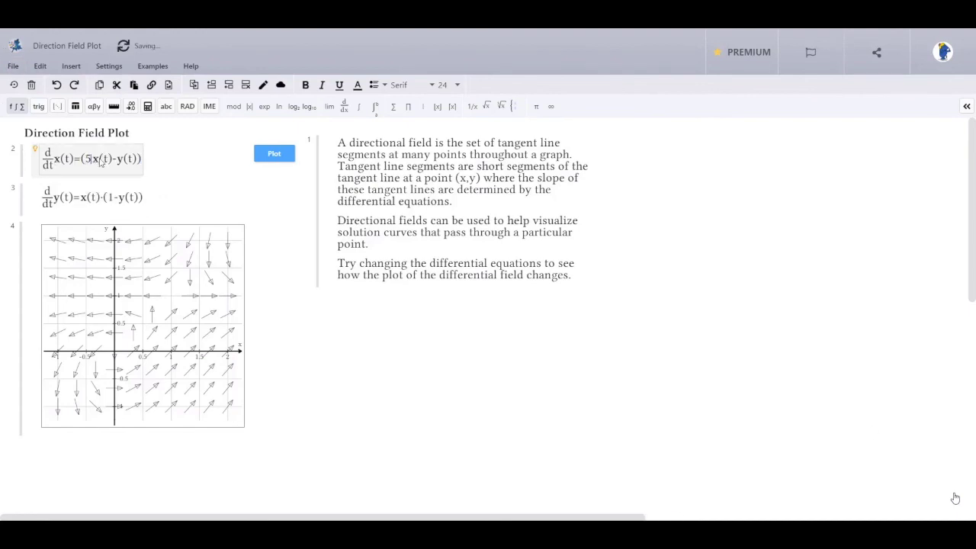
pyautogui.click(270, 156)
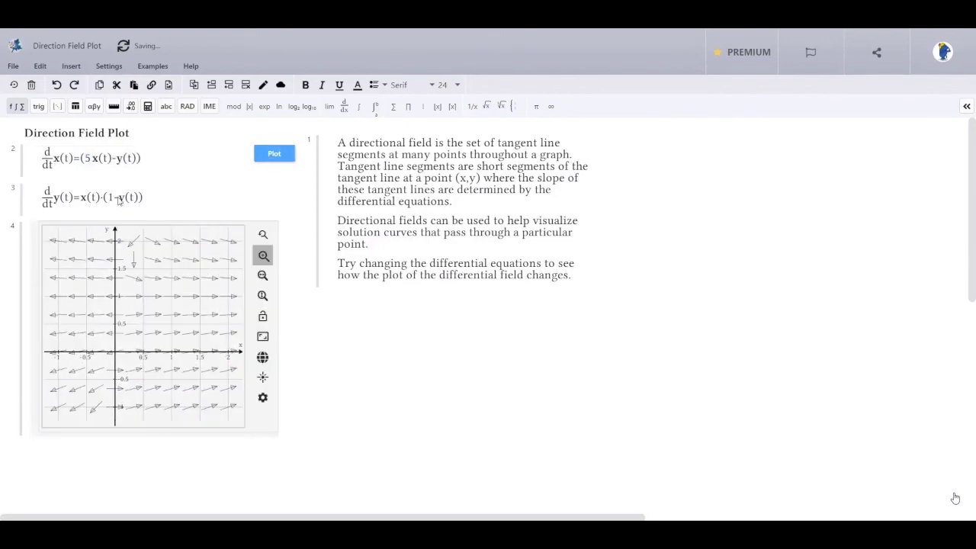
pyautogui.click(114, 200)
pyautogui.write('3')
pyautogui.click(275, 156)
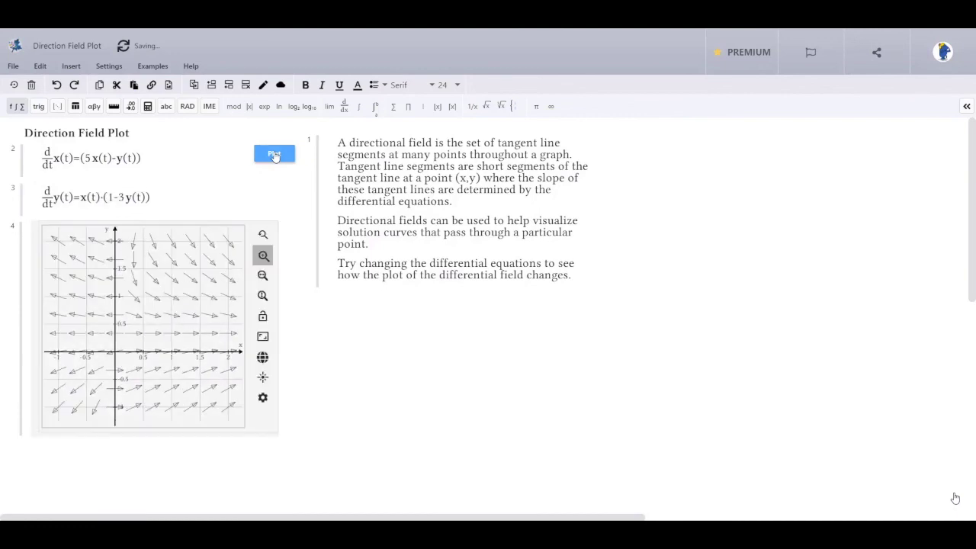